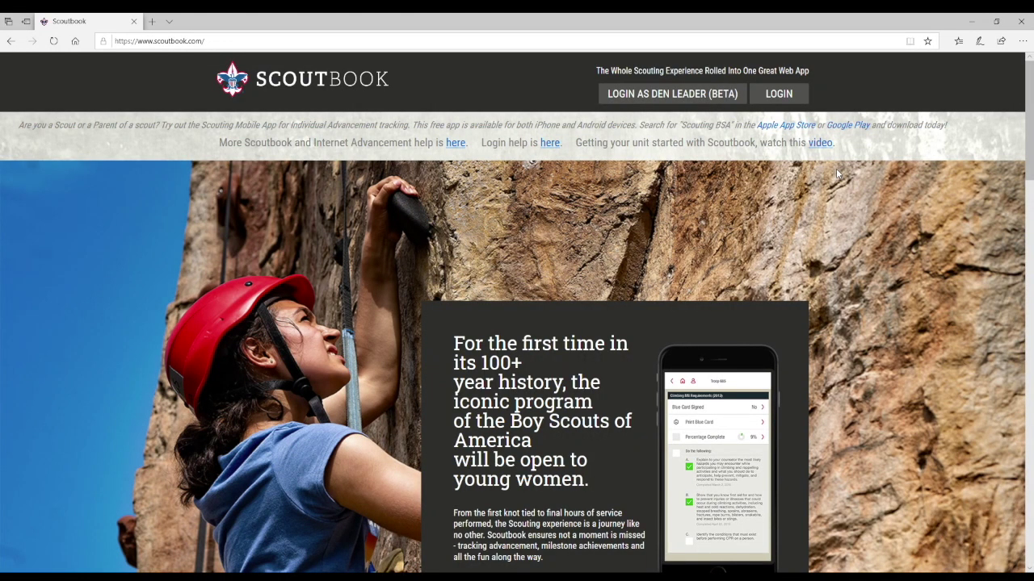
Log in to Scoutbook with the counselor's username and password, then go to My Dashboard
click(789, 99)
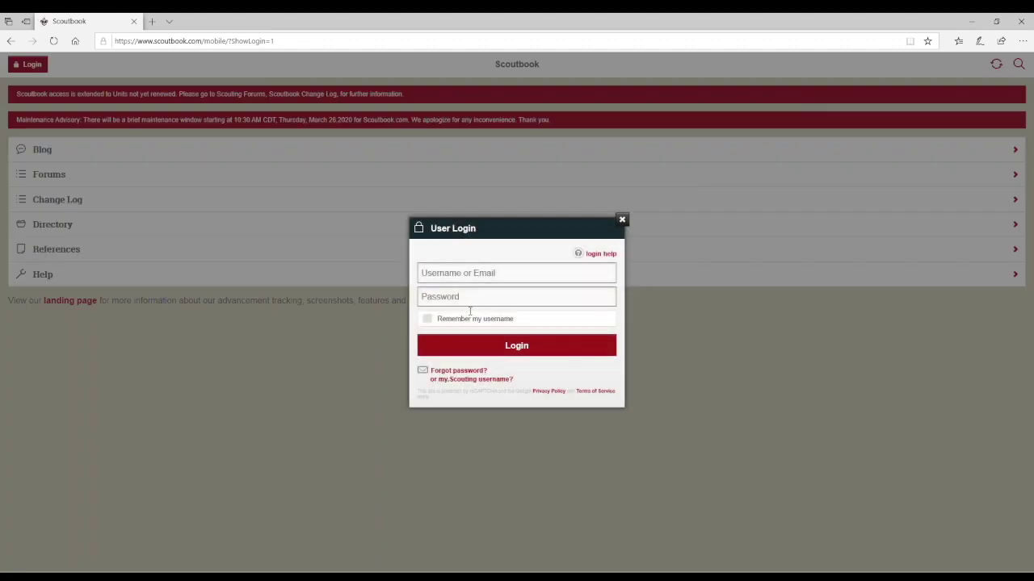
click(482, 274)
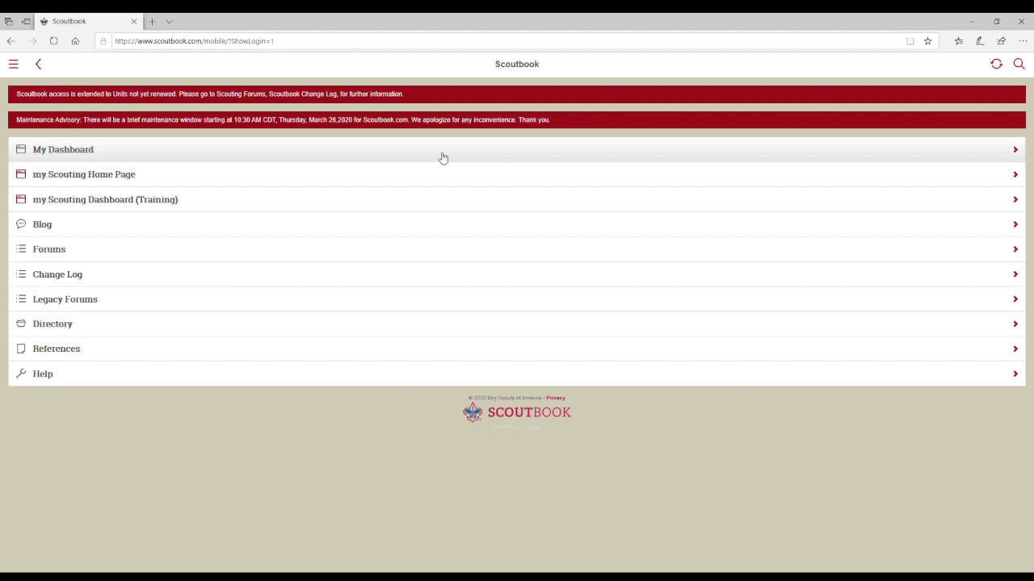
click(443, 158)
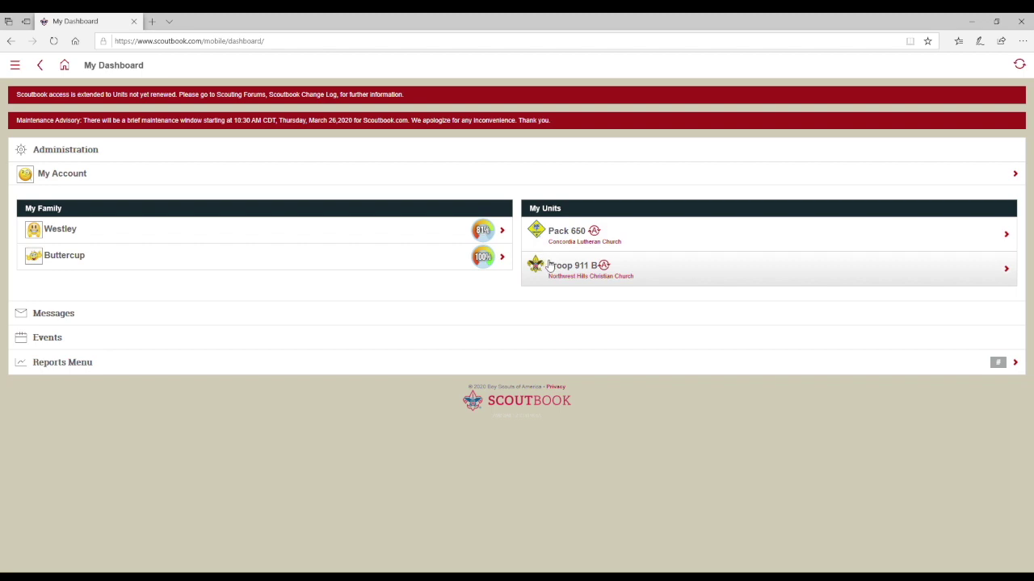
Open the Troop 911 B unit page from My Dashboard
click(549, 265)
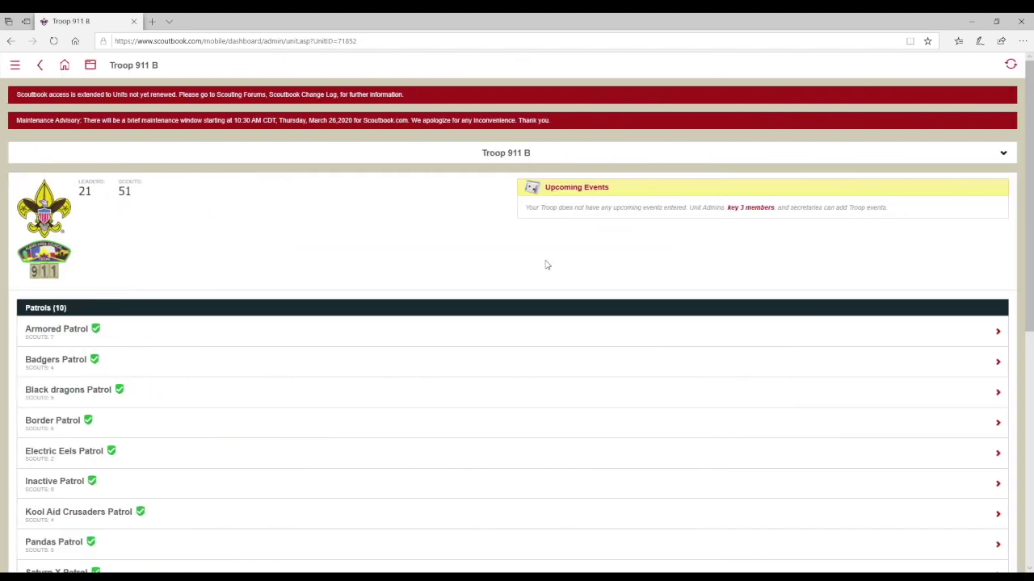
Search American Cultures counselors within 5 miles of ZIP 78254, then return to Troop 911 B
scroll(546, 265, down, 4)
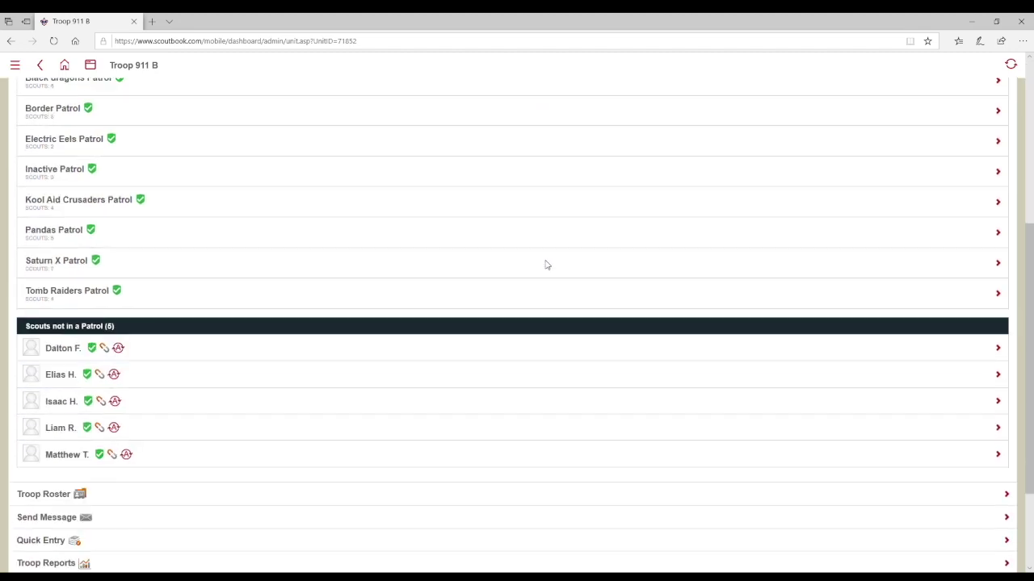
scroll(546, 265, down, 2)
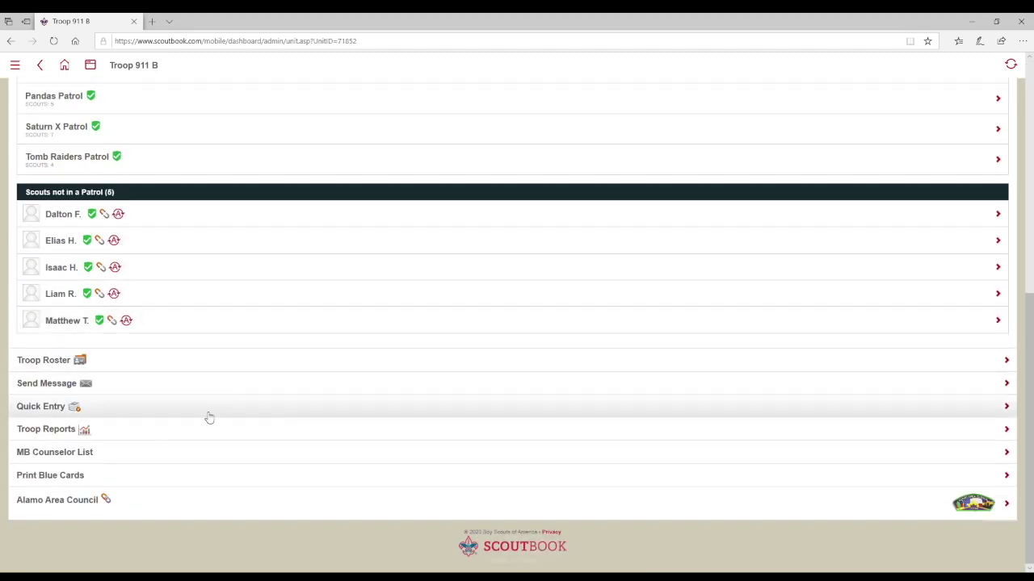
click(174, 454)
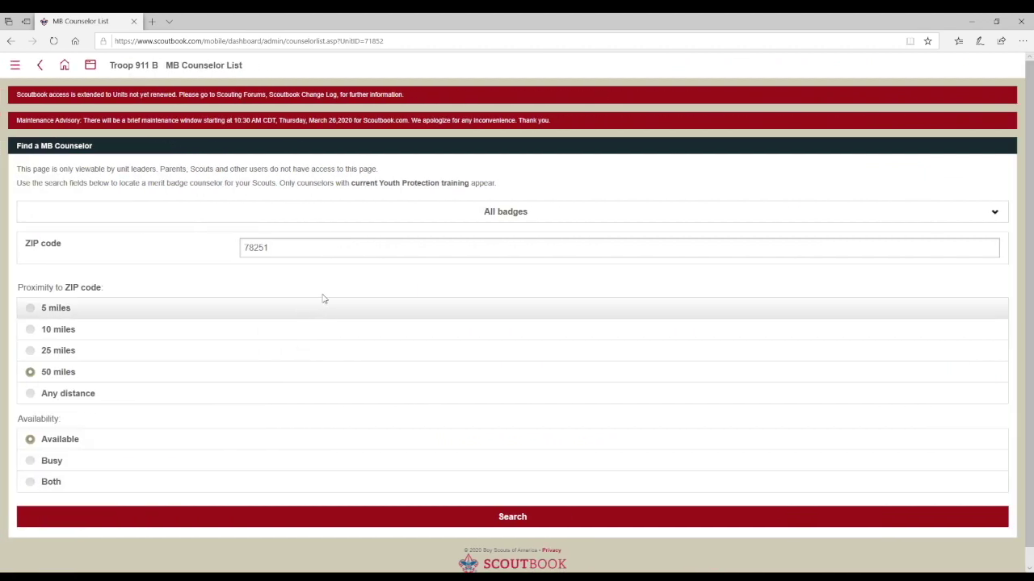
click(350, 248)
key(BackSpace)
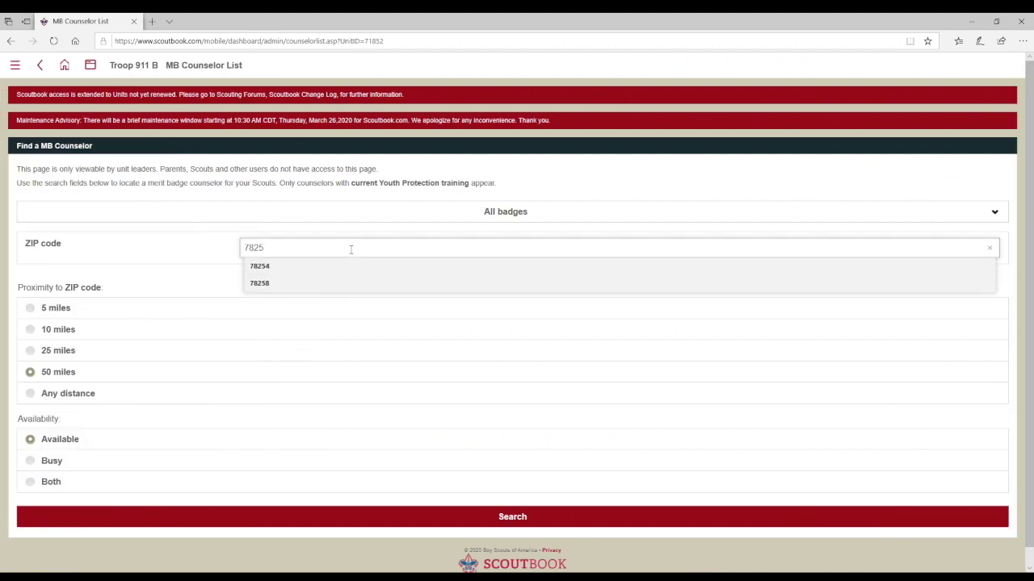
text(1)
click(363, 212)
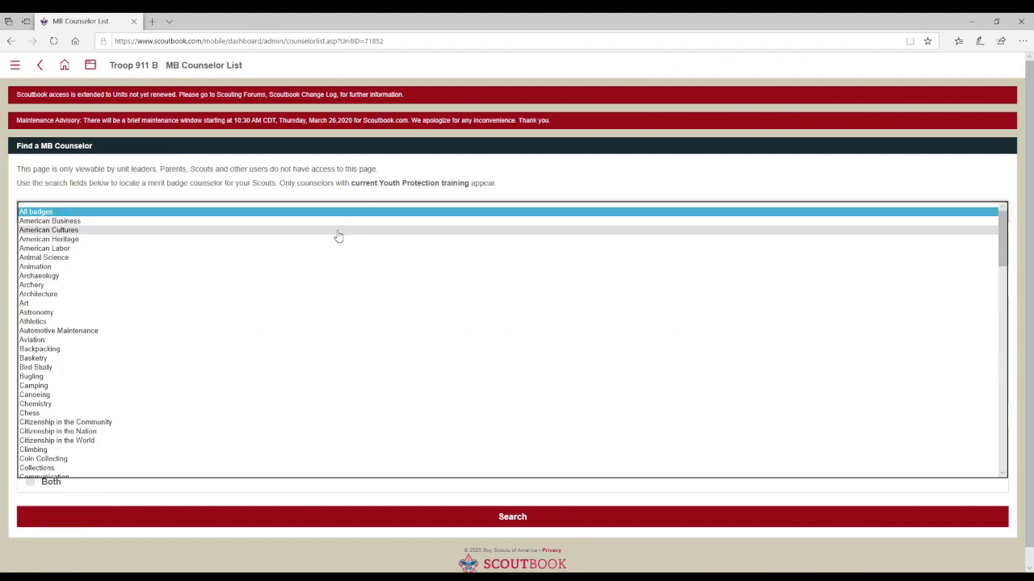
click(336, 231)
click(220, 311)
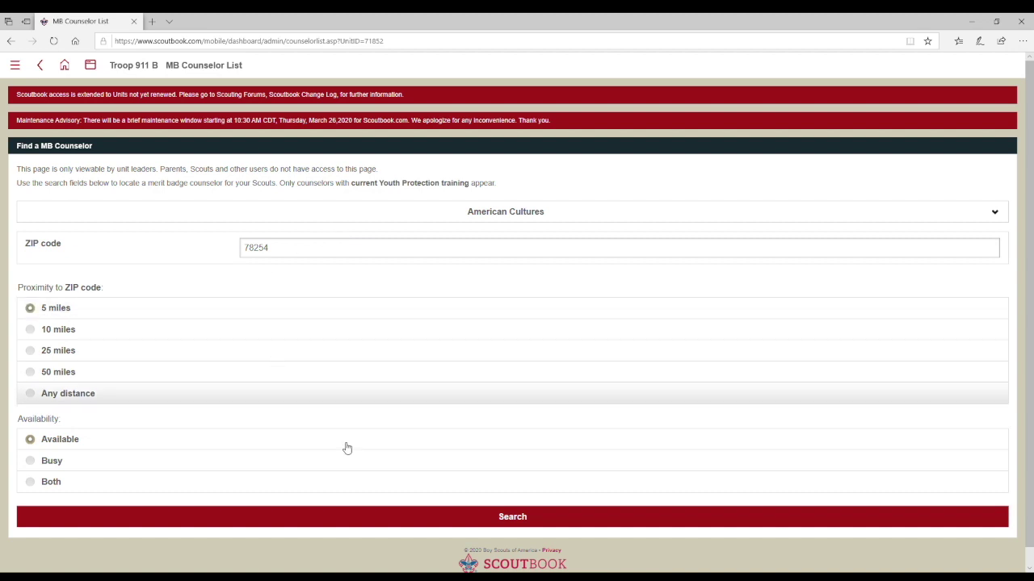
click(416, 525)
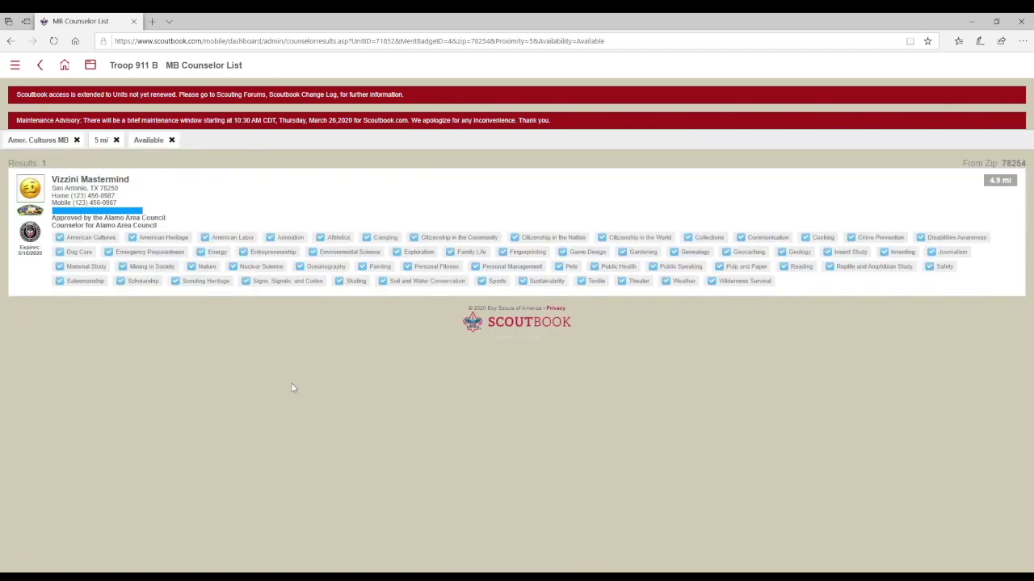
key(alt+Left)
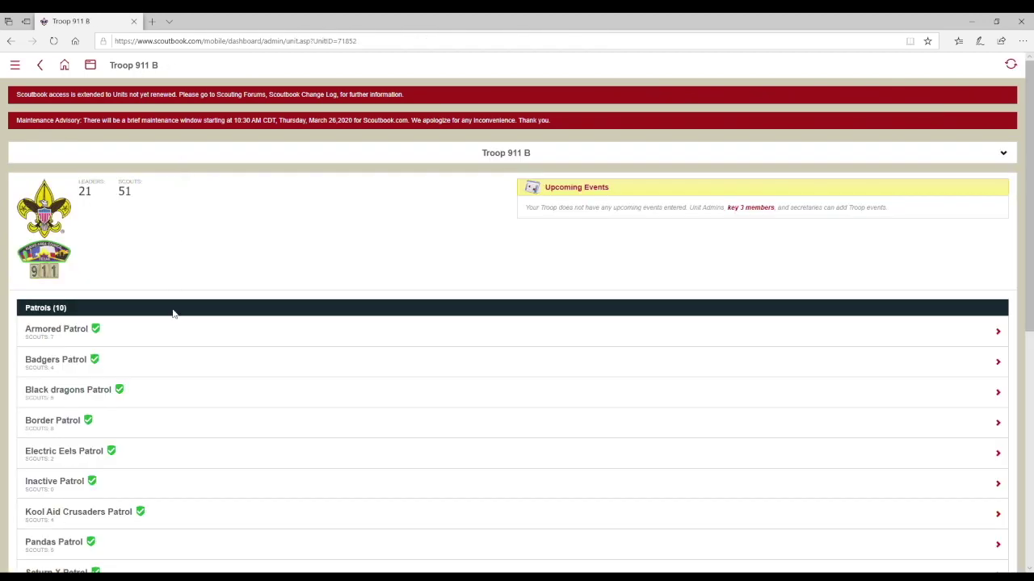
Open a scout from the Armored Patrol and view his advancement records
click(177, 332)
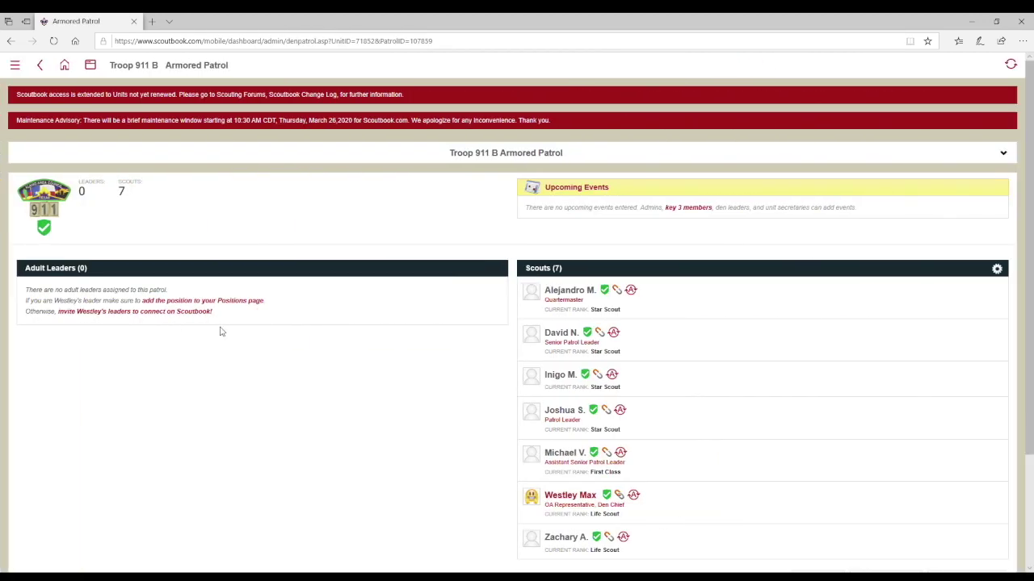
click(582, 497)
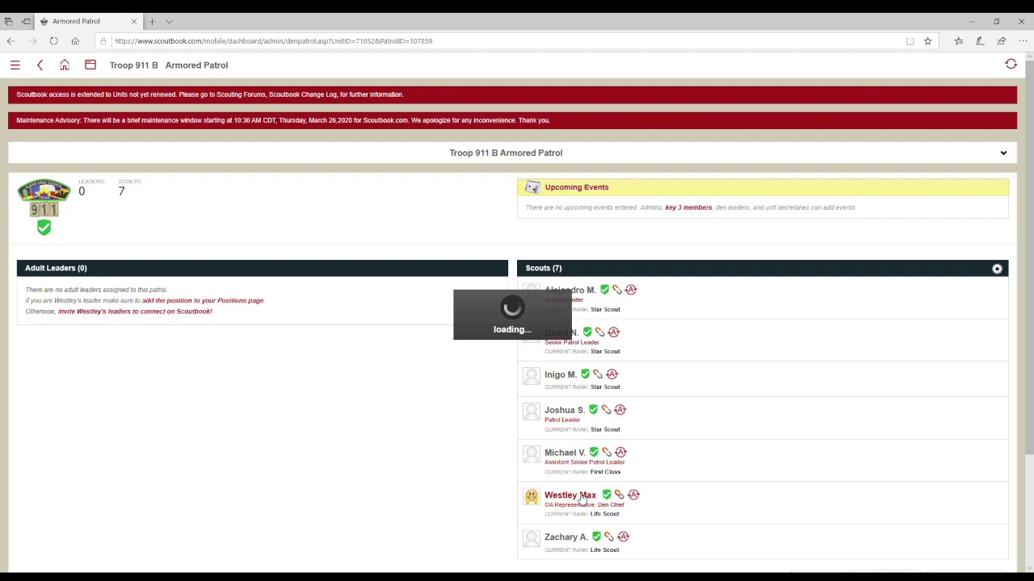
scroll(559, 458, down, 5)
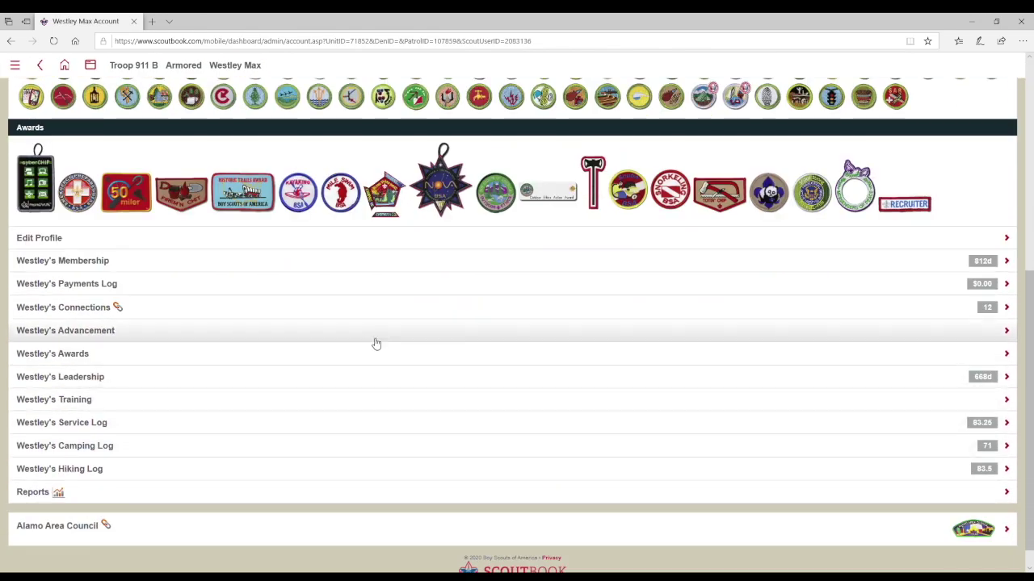
click(376, 344)
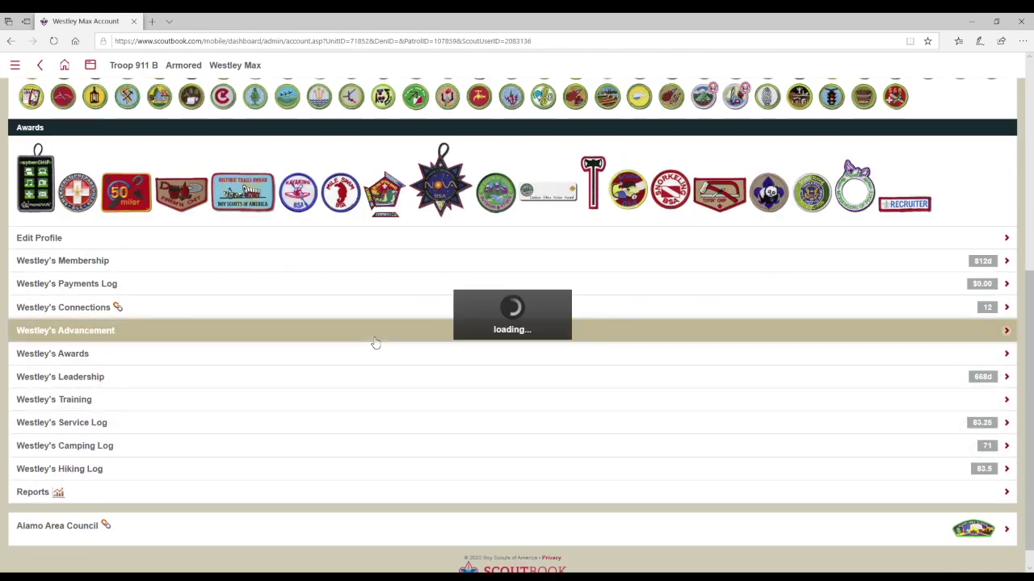
scroll(374, 342, down, 4)
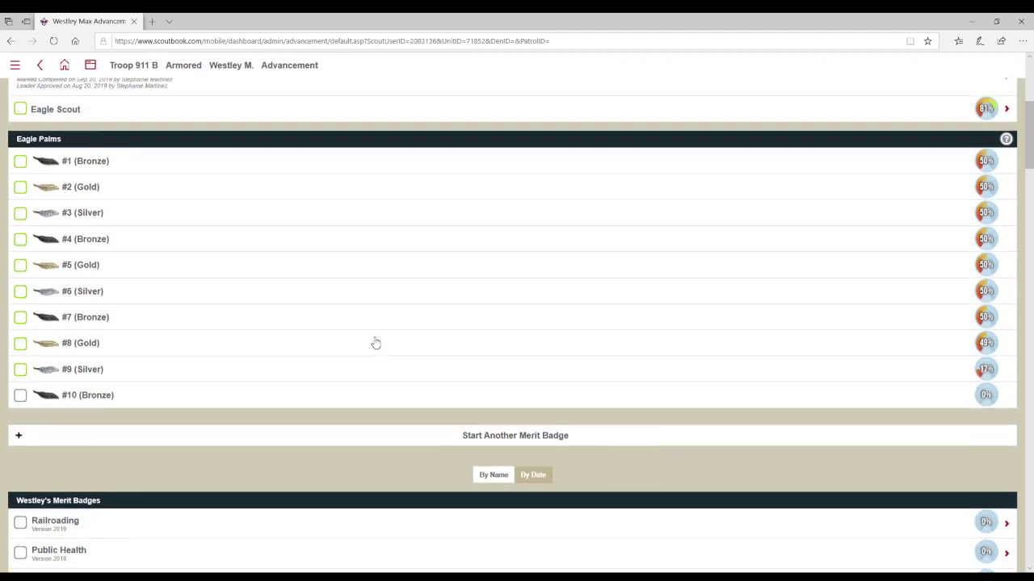
Start the American Cultures merit badge for him and begin adding a counselor connection
click(408, 434)
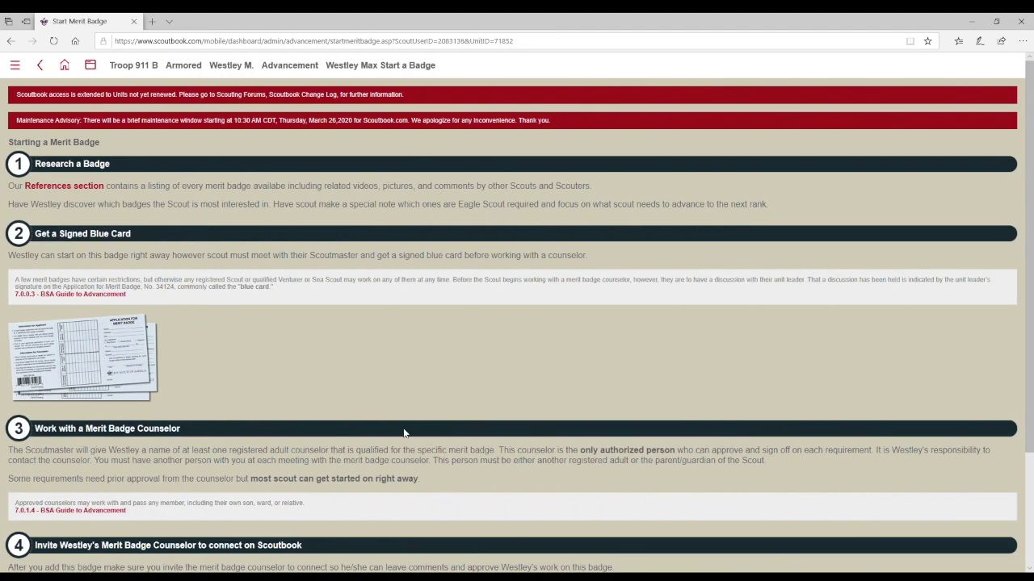
scroll(404, 432, down, 3)
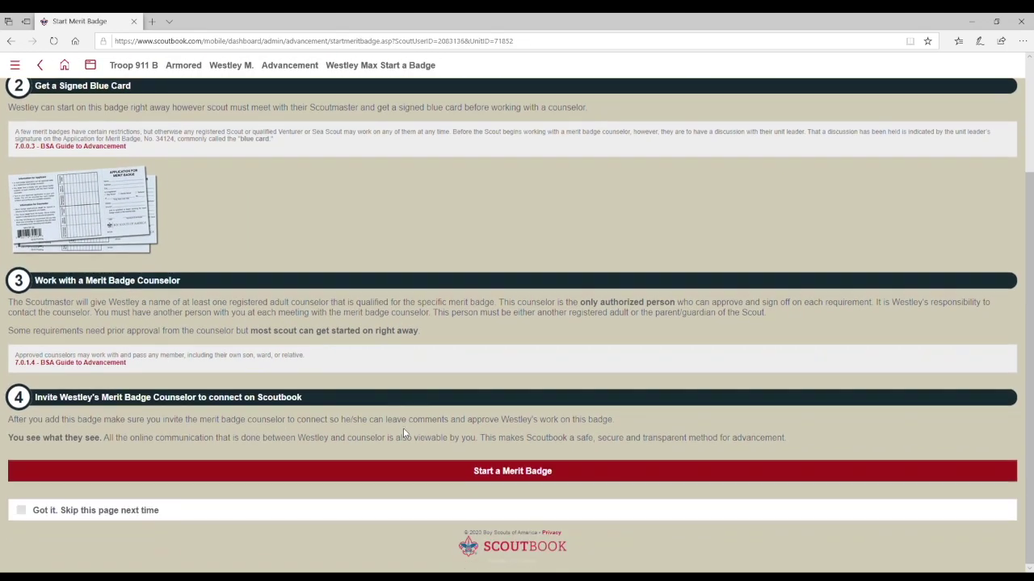
click(418, 473)
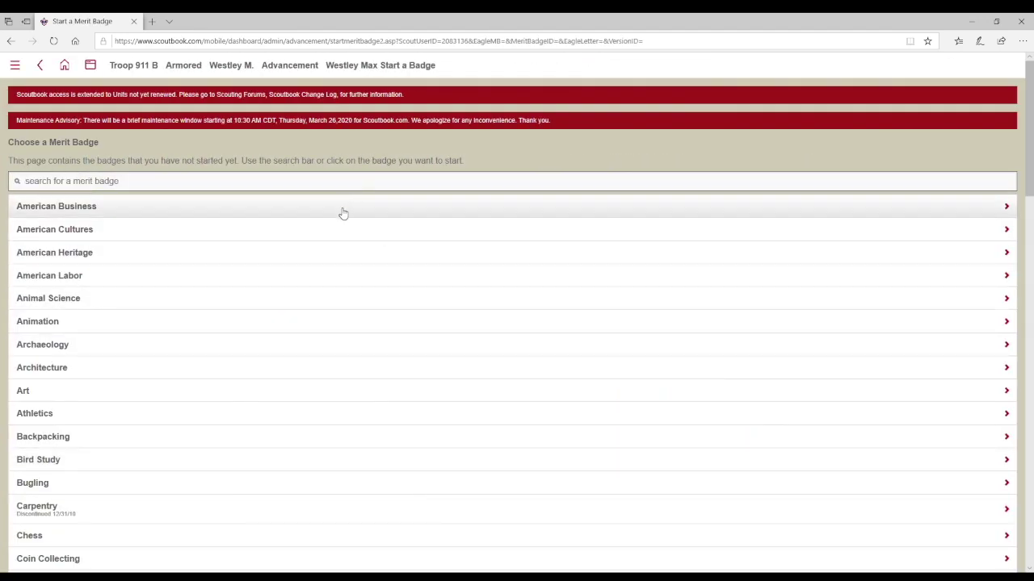
click(336, 229)
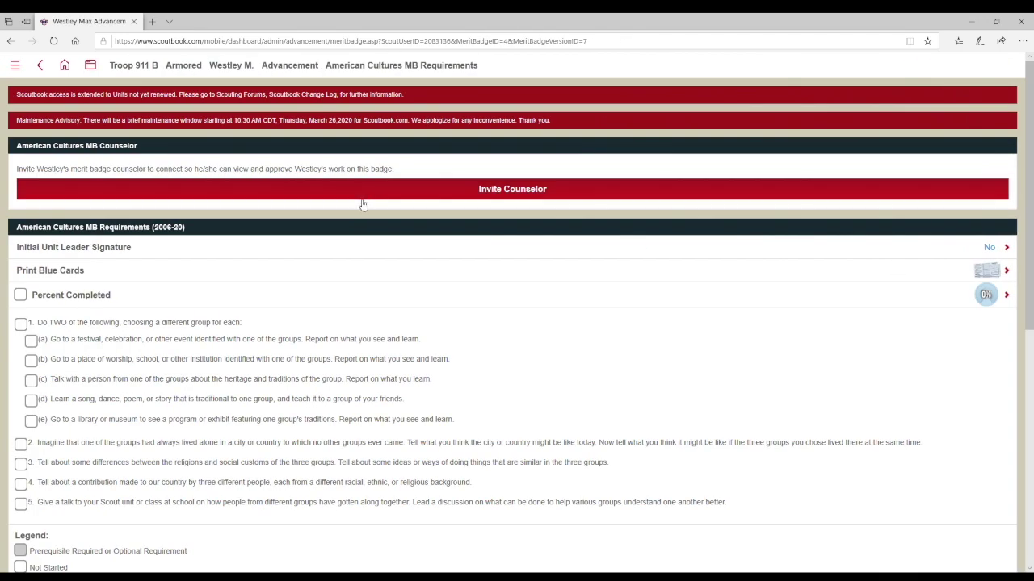
click(371, 199)
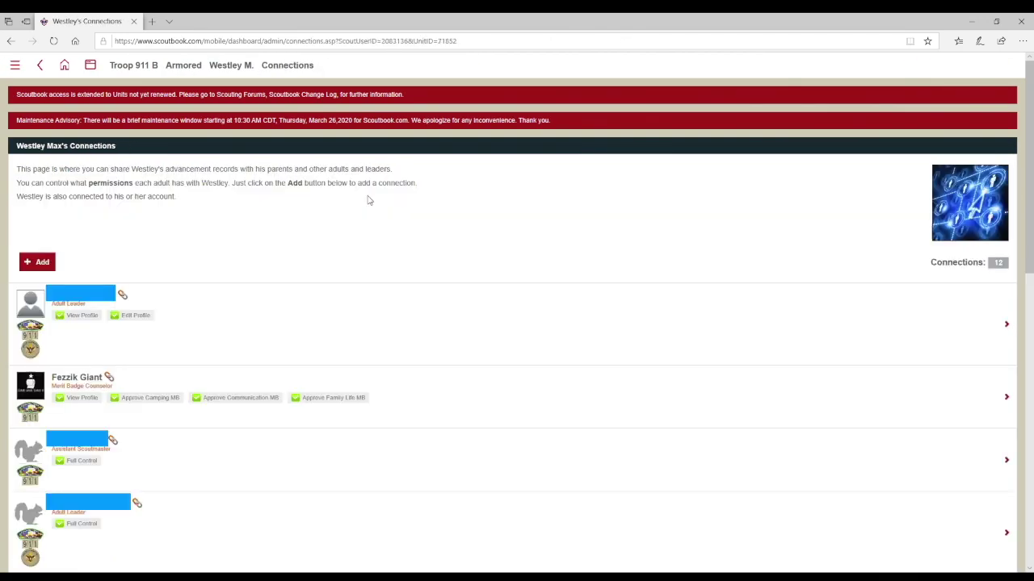
click(55, 263)
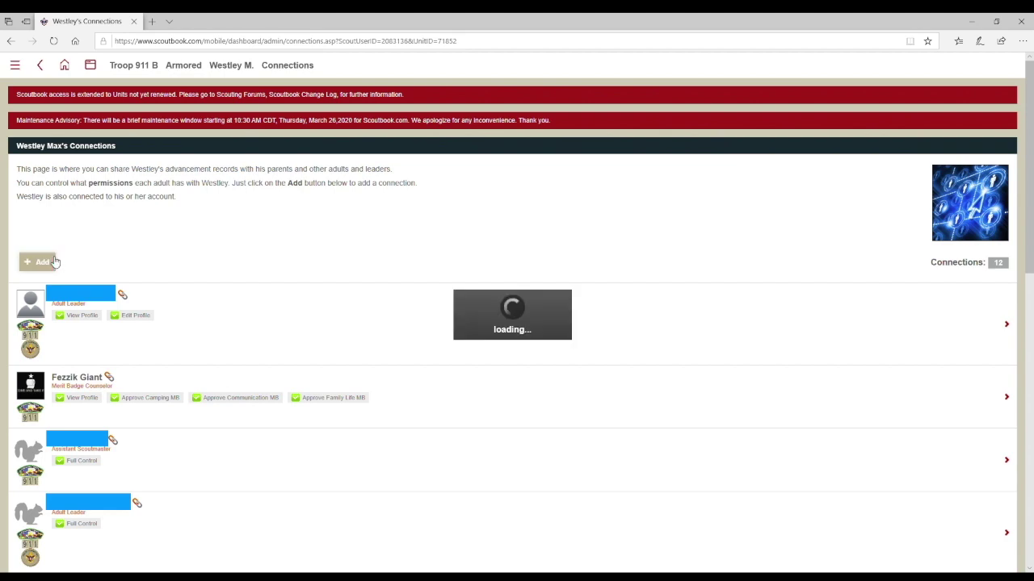
Search existing Scoutbook users for the counselor's full name
click(69, 197)
text(Vi)
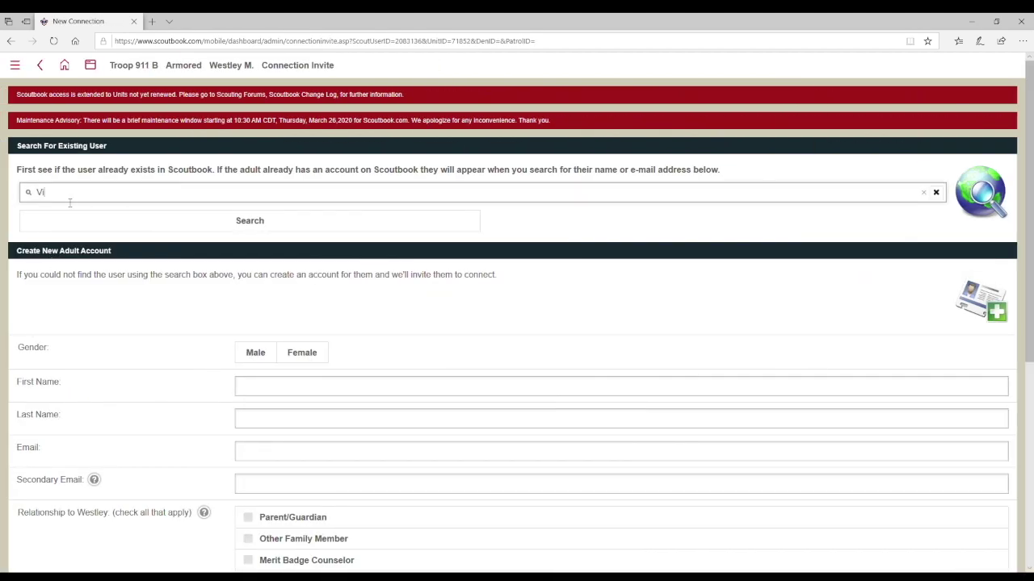
text(zzini Mastermind)
key(Return)
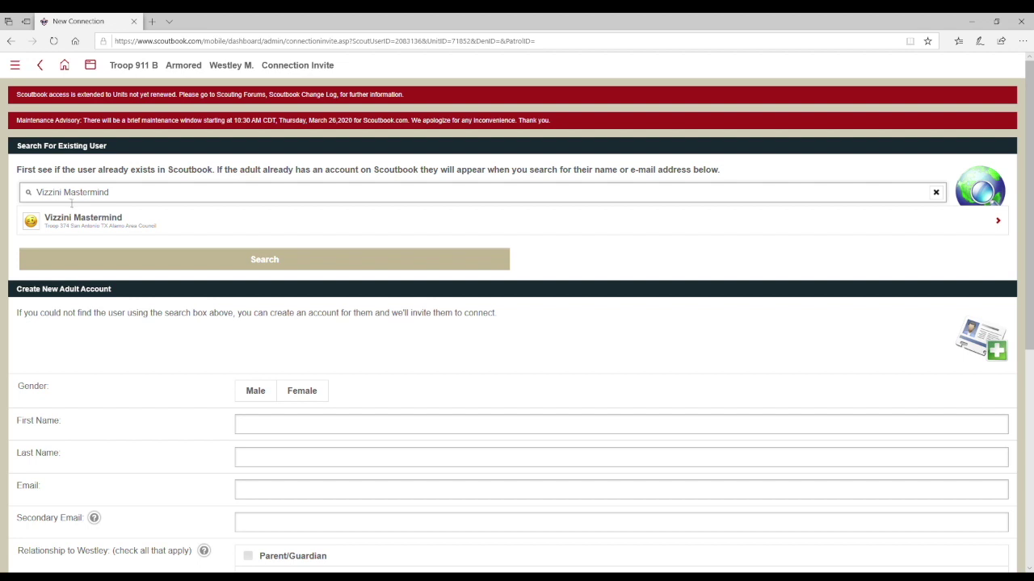
Select the found adult as a Merit Badge Counselor approving Amer. Cultures
click(159, 226)
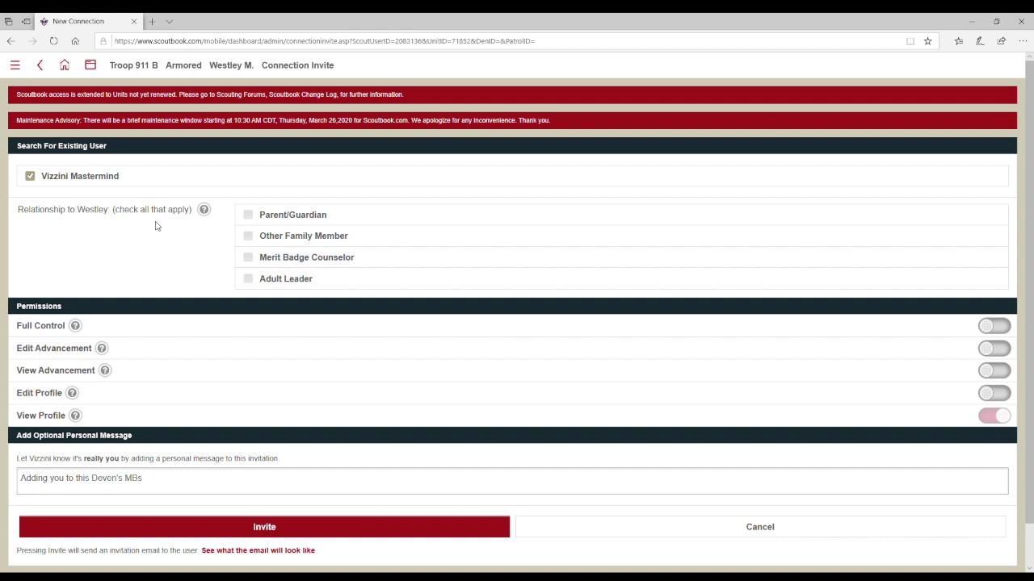
click(249, 259)
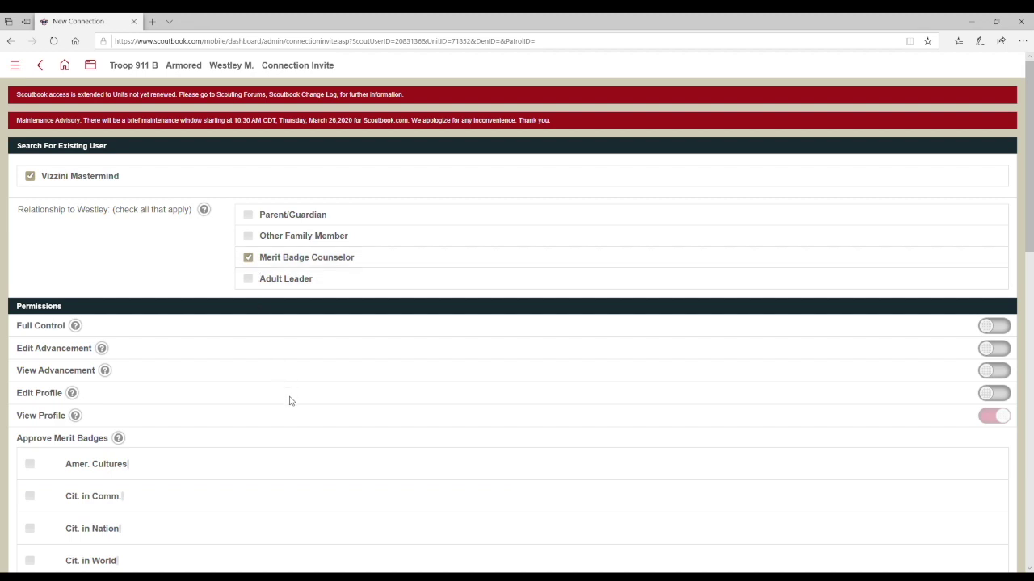
scroll(291, 401, down, 1)
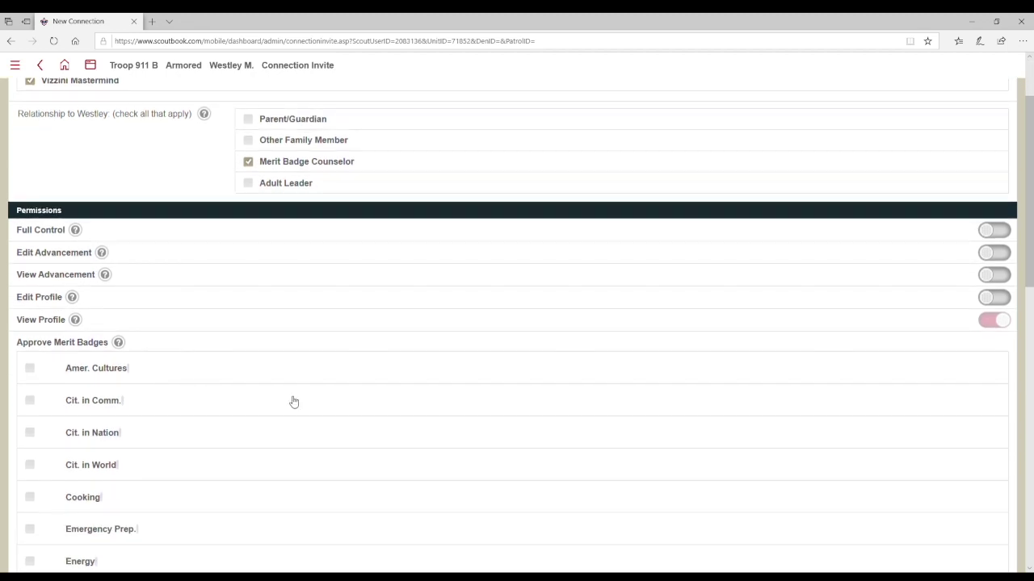
click(105, 373)
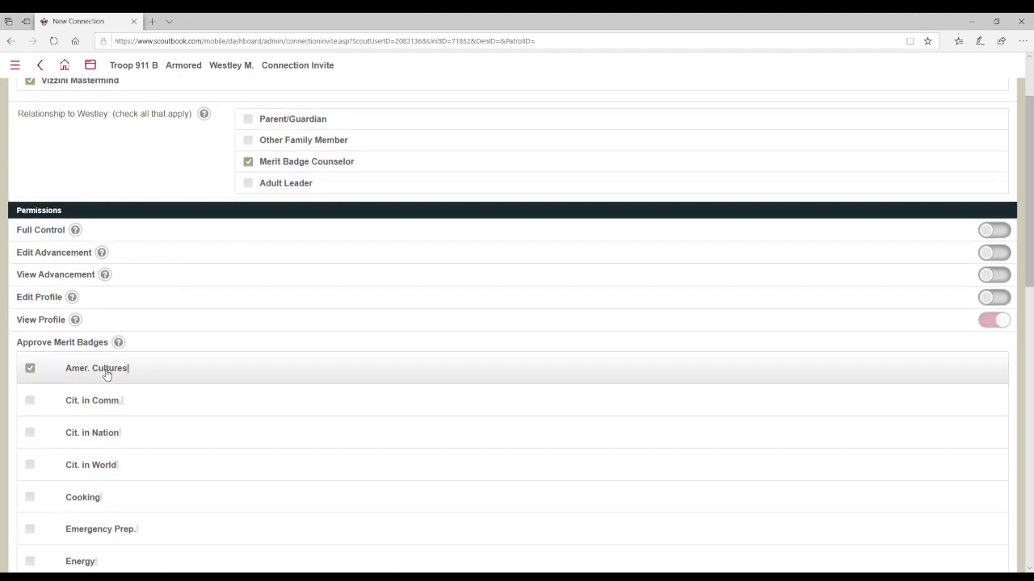
drag(105, 372, 95, 165)
click(96, 165)
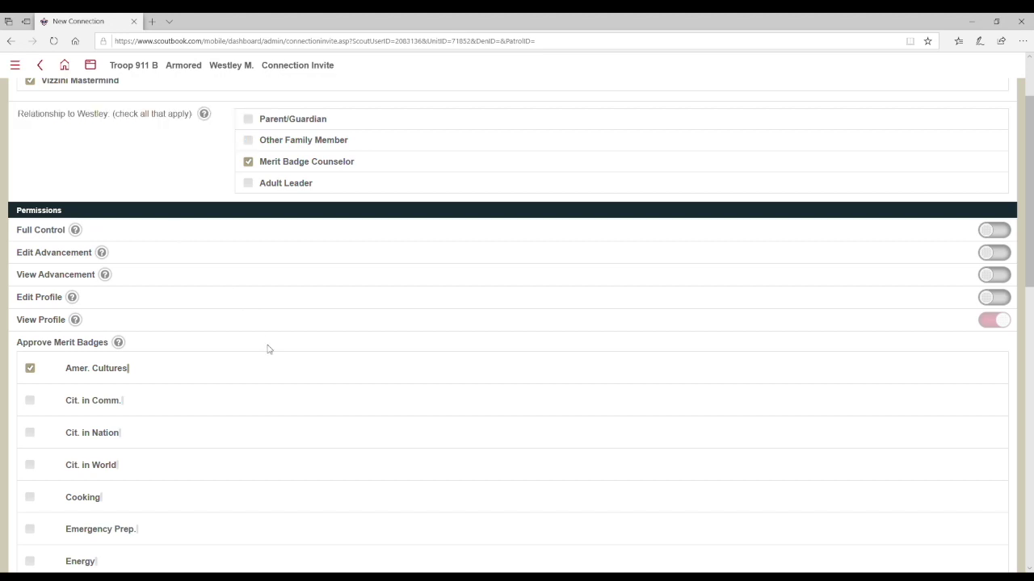
Add a short personal message about the scout's merit badge and send the invitation
scroll(269, 349, down, 3)
scroll(271, 350, down, 1)
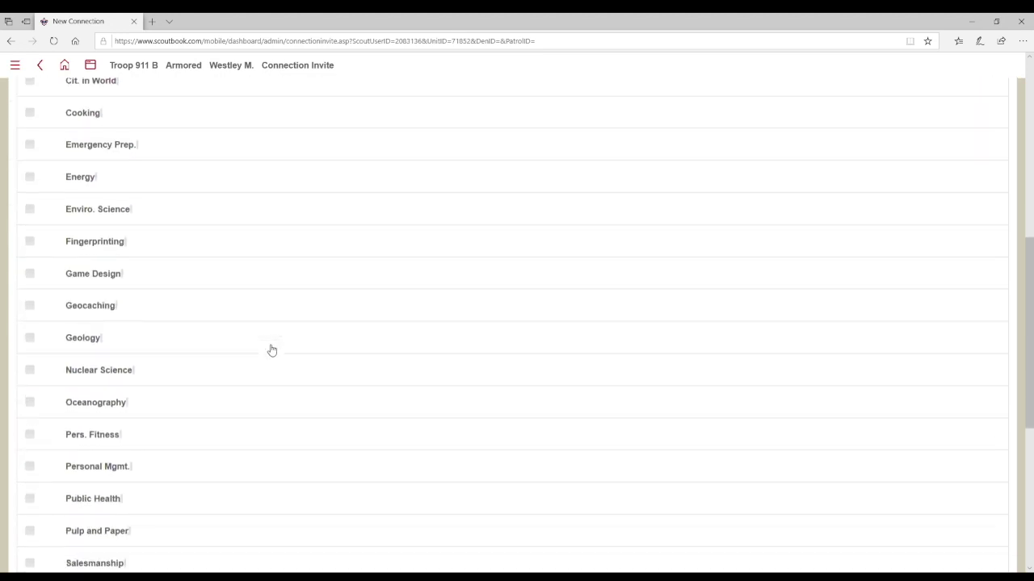
scroll(271, 350, down, 1)
scroll(272, 350, down, 2)
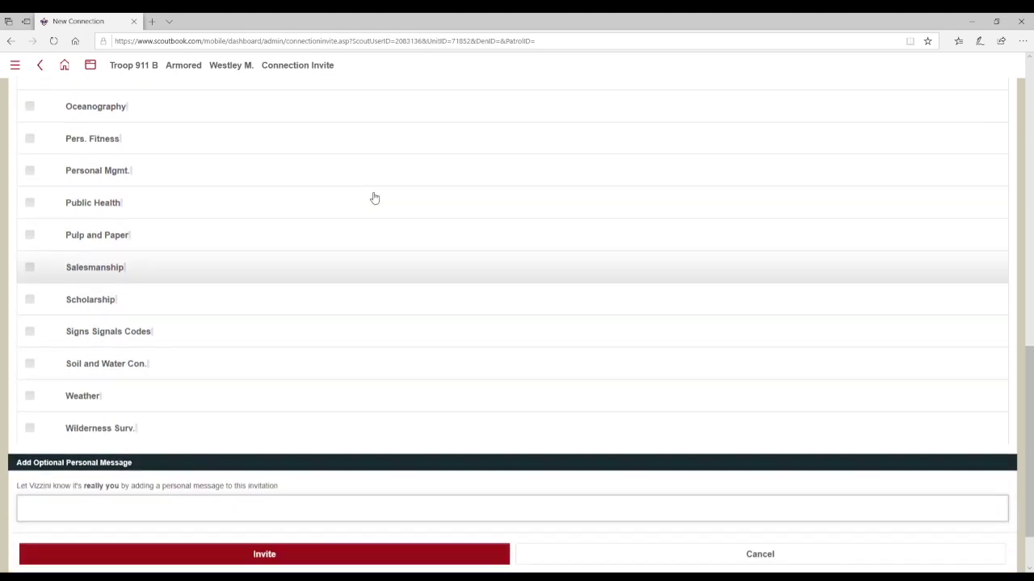
scroll(374, 198, down, 1)
click(299, 458)
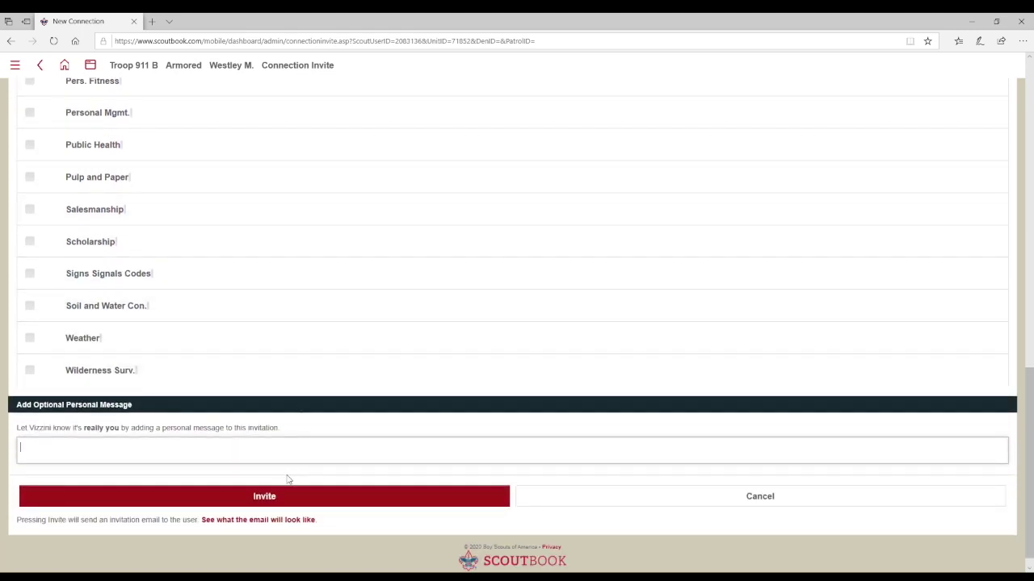
text(Adding you to Westley's MB)
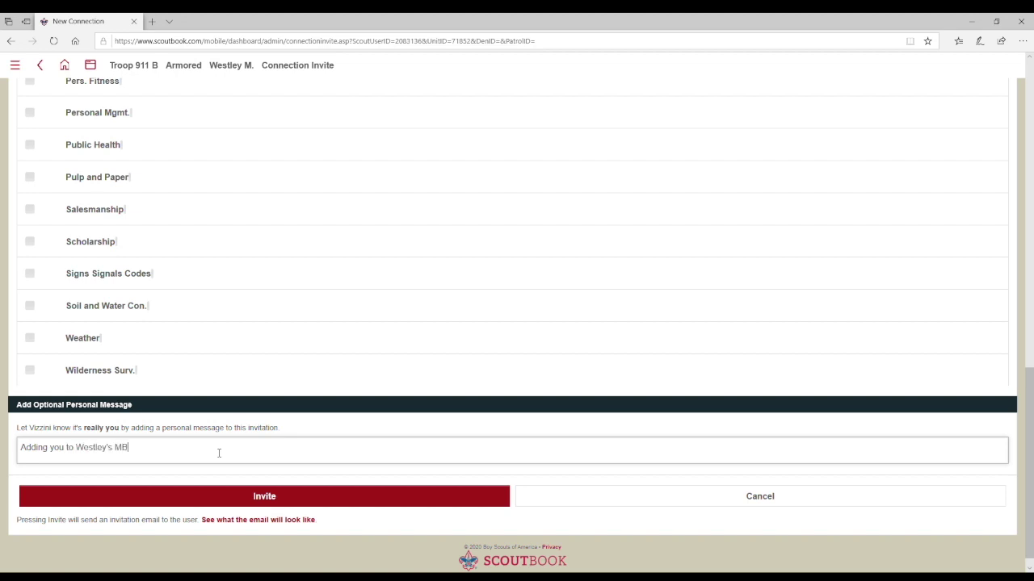
click(260, 497)
Remove the American Cultures merit badge from the scout's advancement record
scroll(288, 215, down, 5)
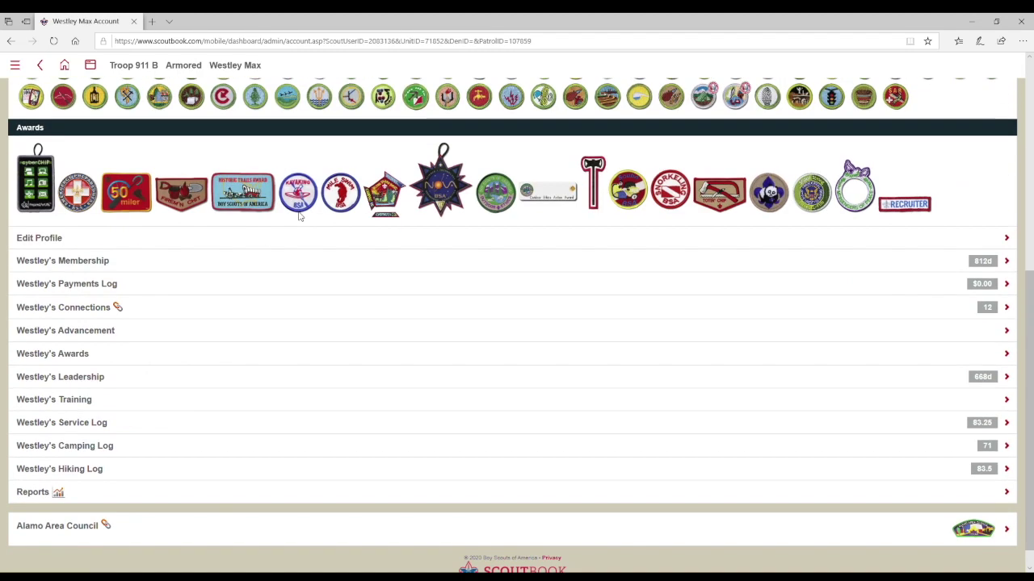
click(146, 335)
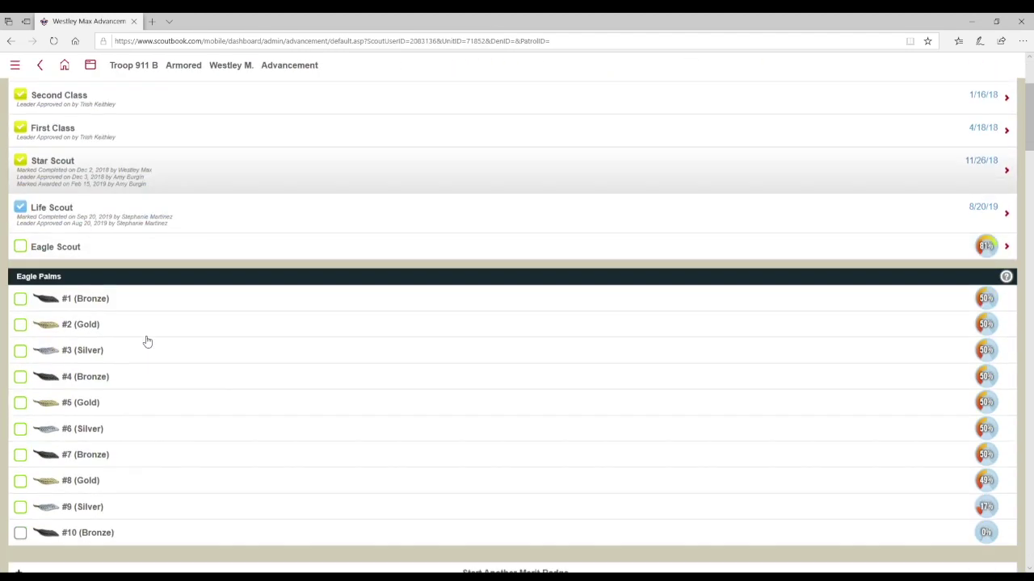
scroll(147, 342, down, 3)
click(238, 443)
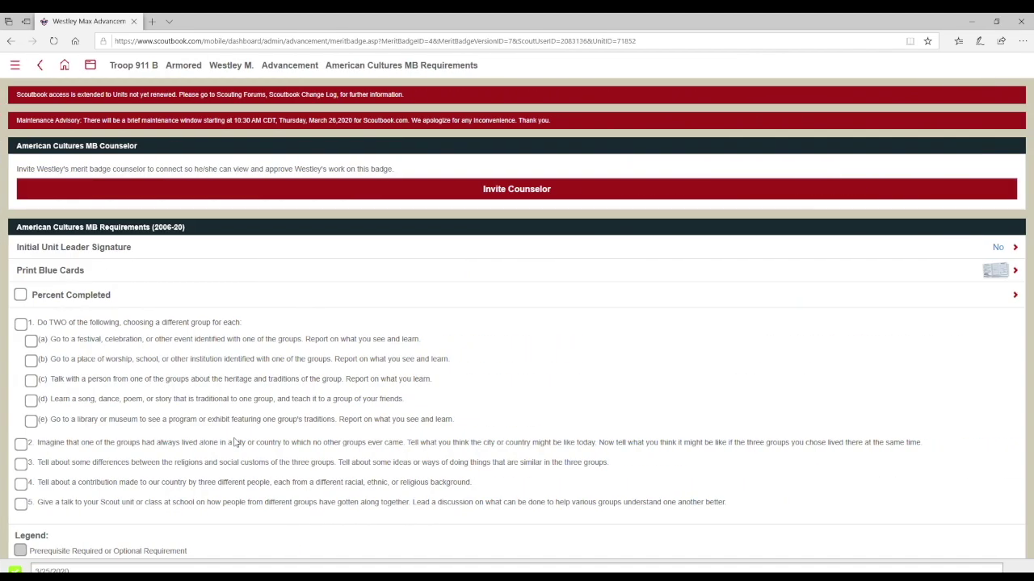
click(684, 294)
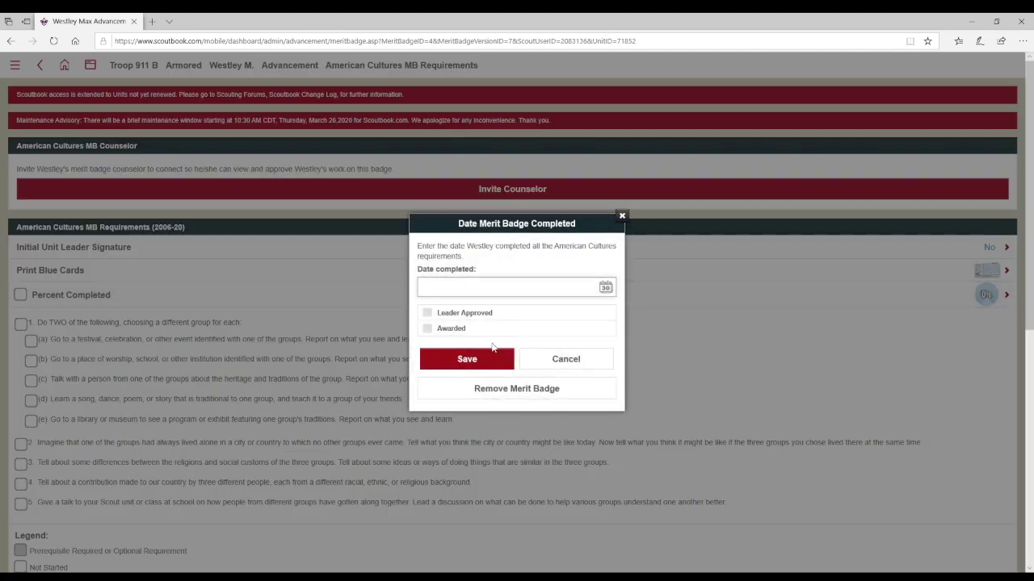
click(505, 391)
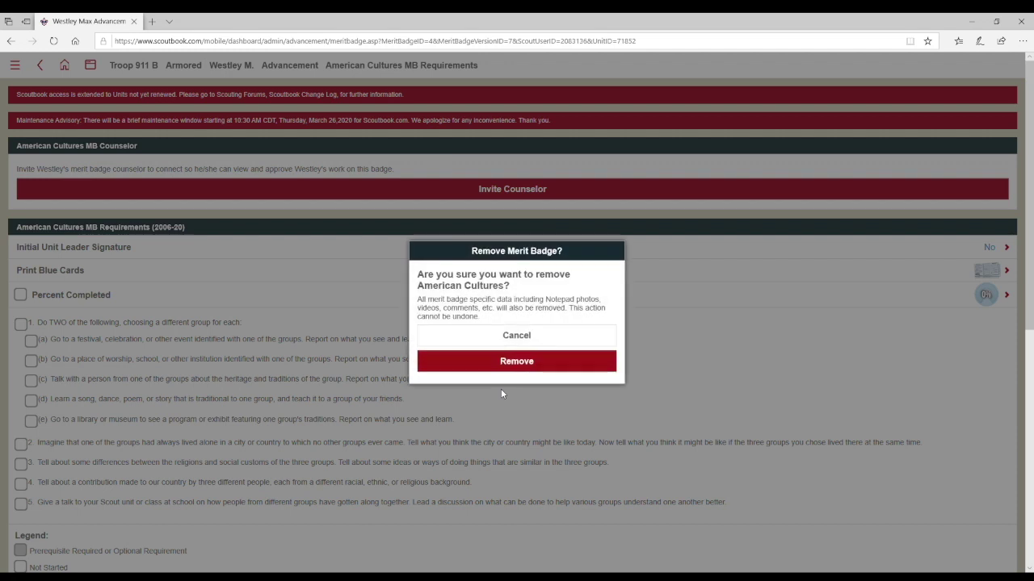
click(511, 368)
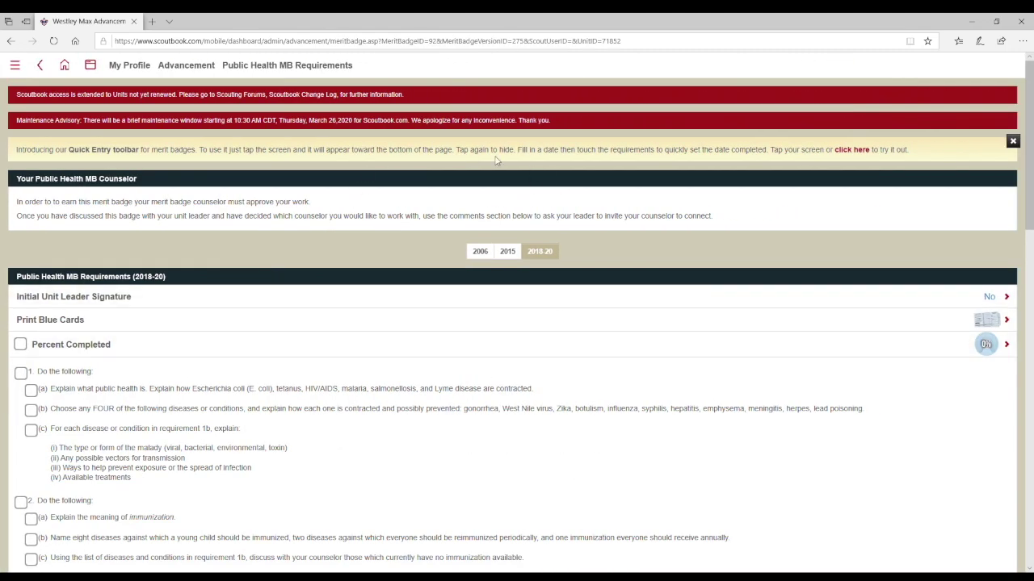
Go back to the advancement list and view the Family Life merit badge
click(40, 66)
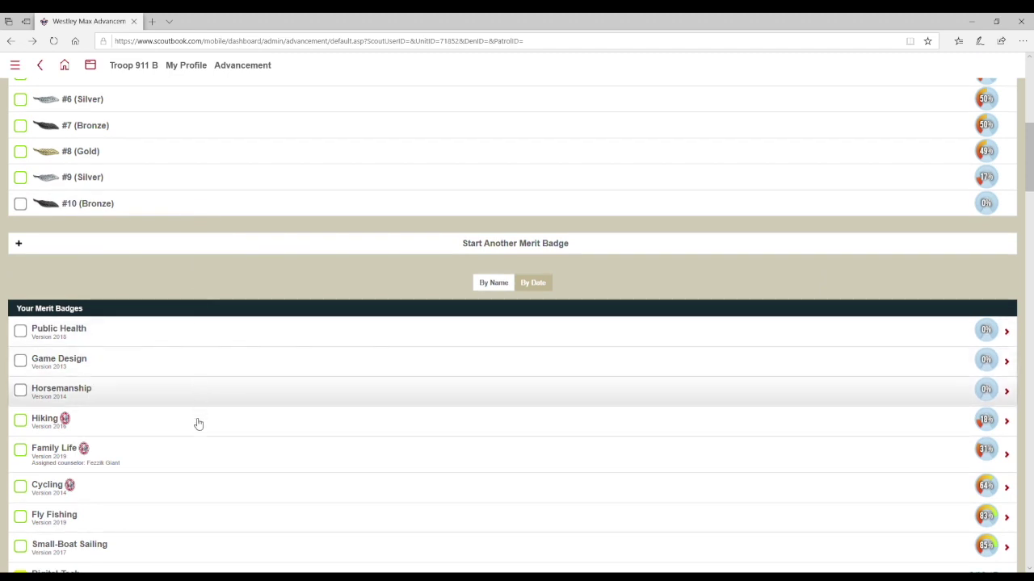
click(200, 453)
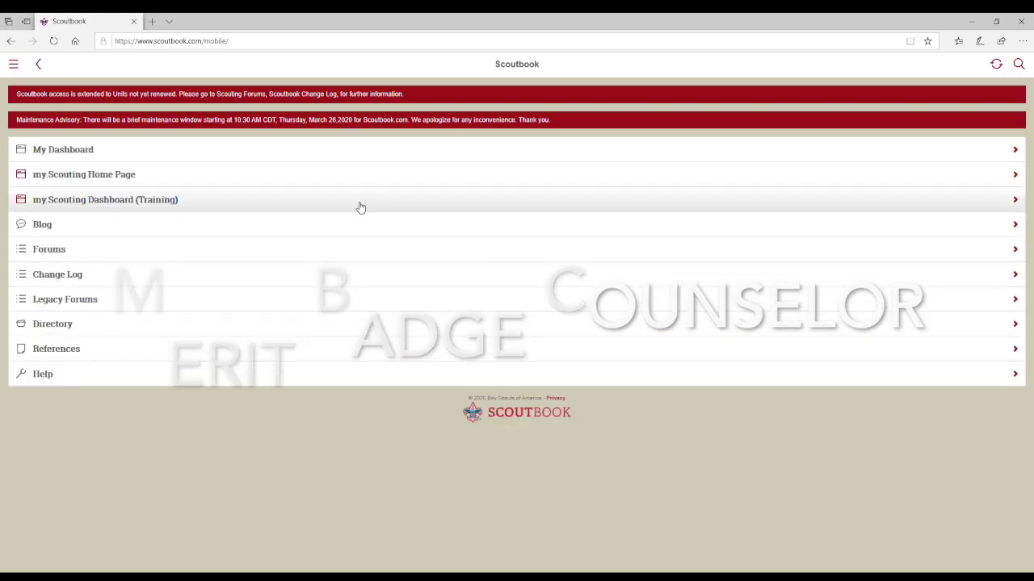
Go from My Dashboard via Troop 911 B to the account's list of connected Scouts
click(362, 157)
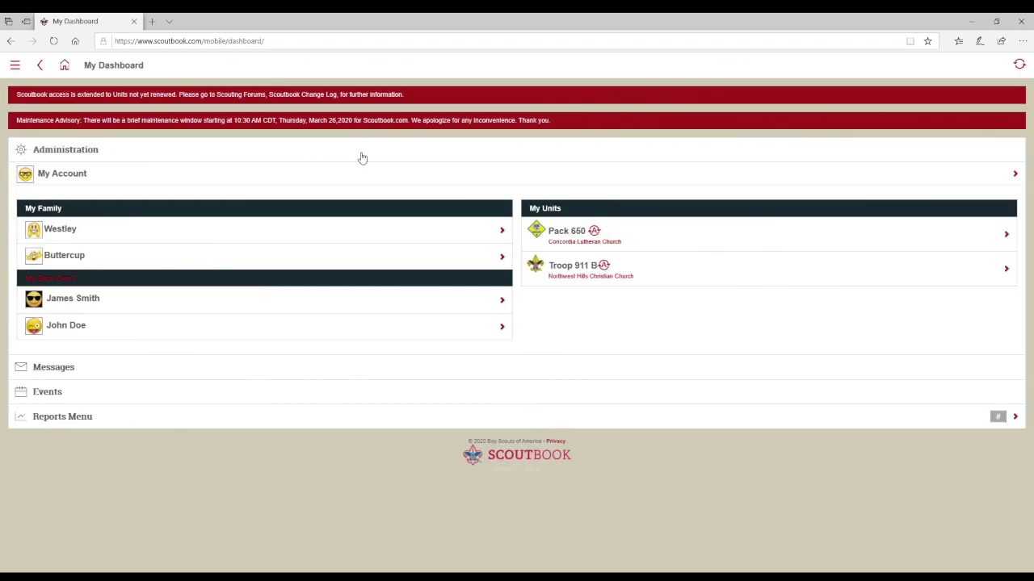
click(556, 275)
scroll(549, 273, down, 4)
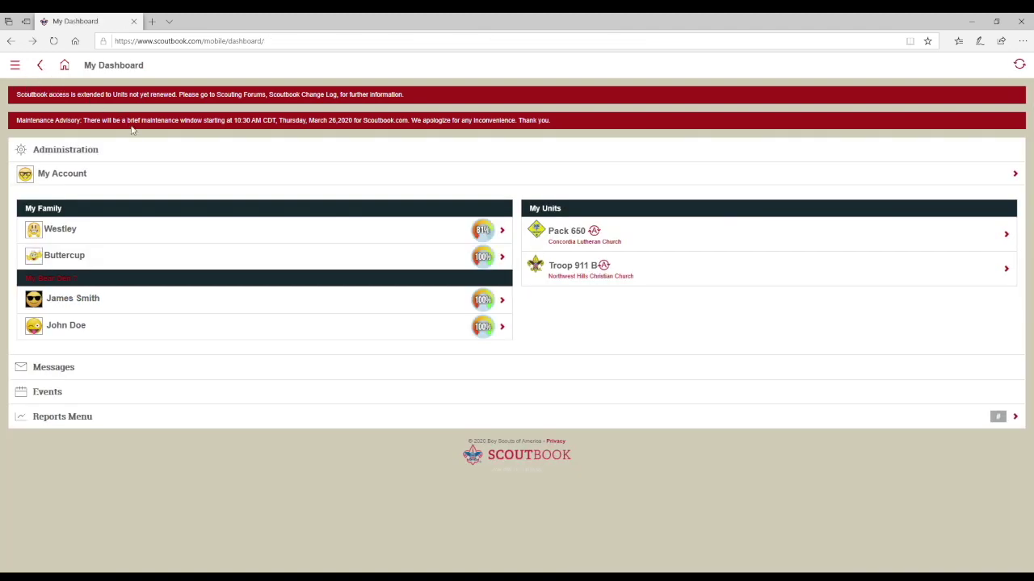
click(149, 176)
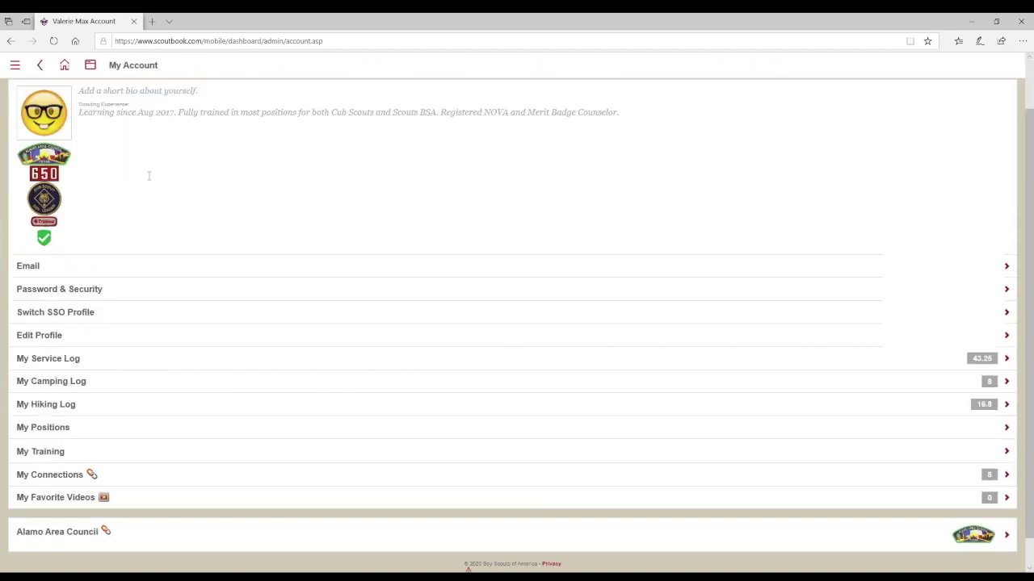
scroll(231, 312, down, 1)
click(228, 456)
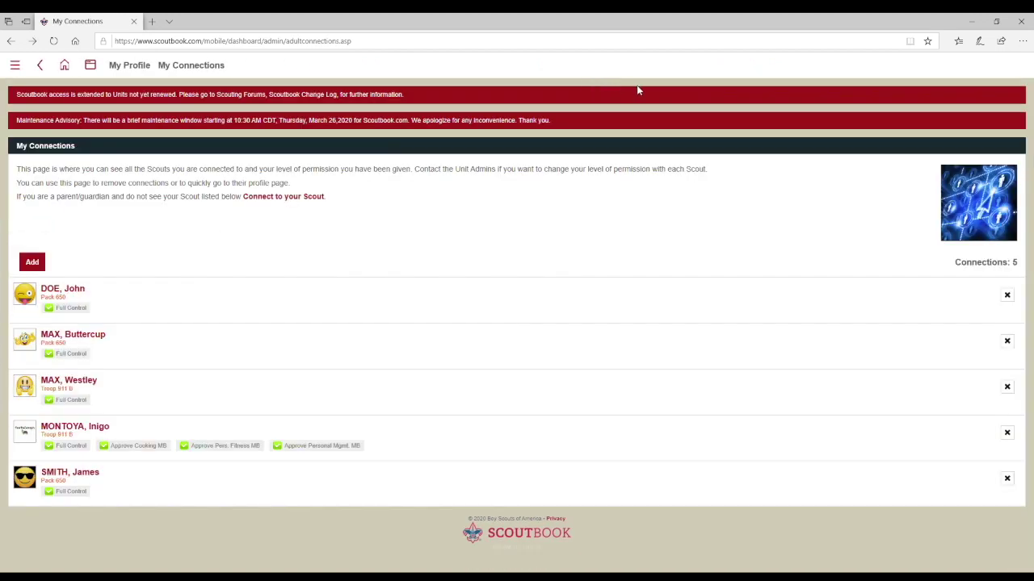
Connect a Troop 211 B Scout by Member ID and last name, then return to My Connections
click(33, 264)
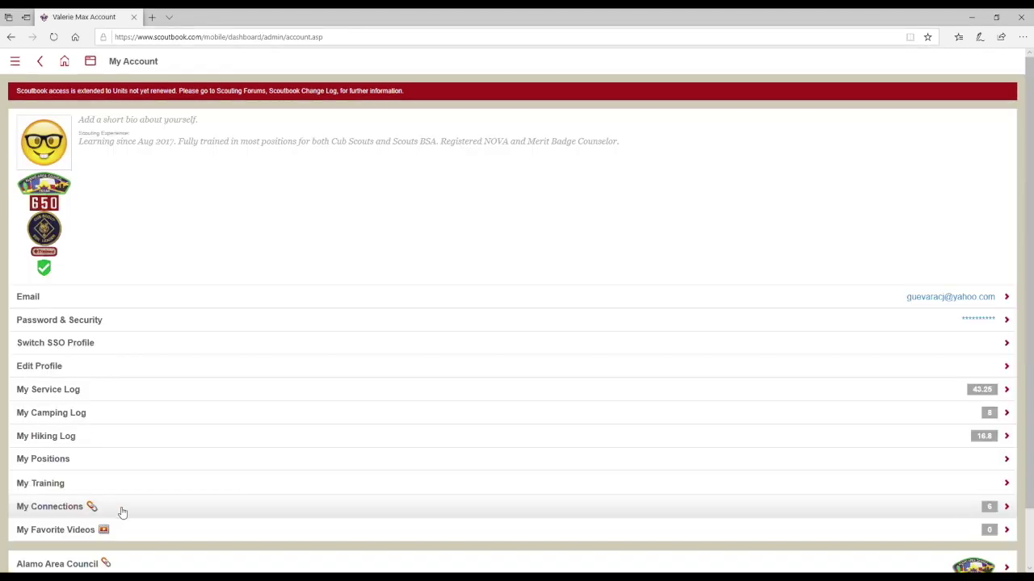
click(121, 507)
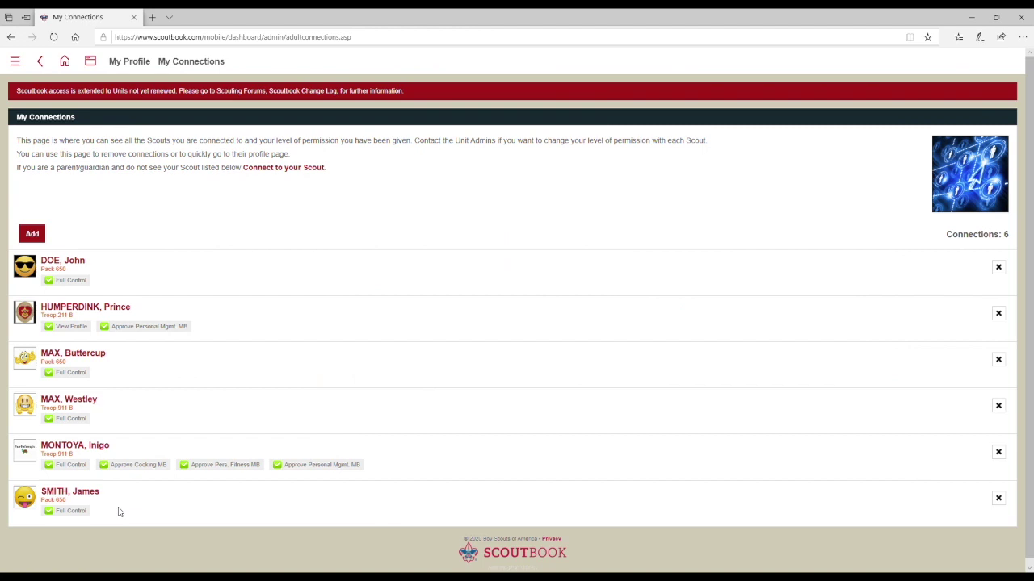
Review the new Scout's Personal Management requirements, all at 0% complete, down to the Notepad
click(126, 313)
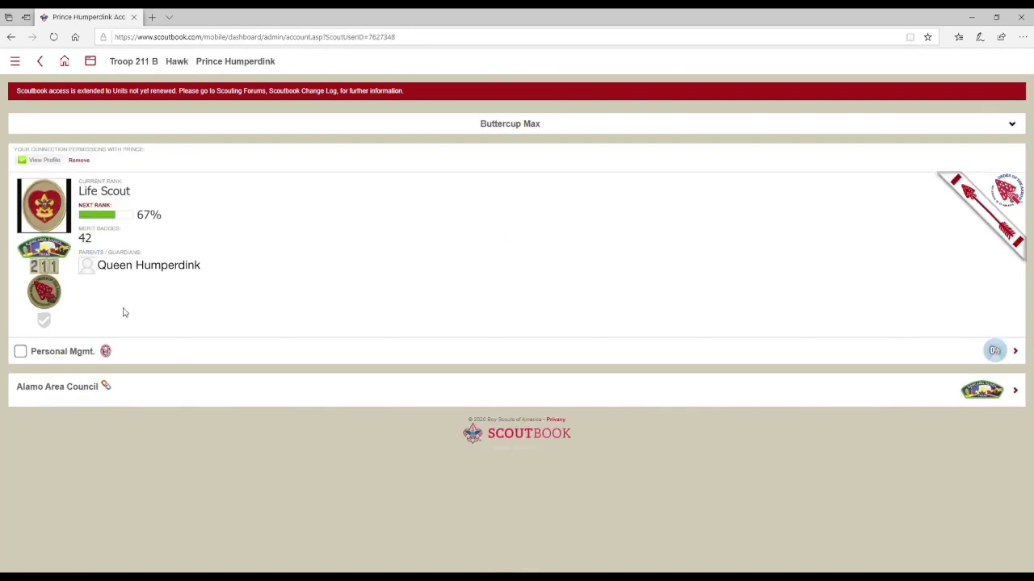
click(129, 360)
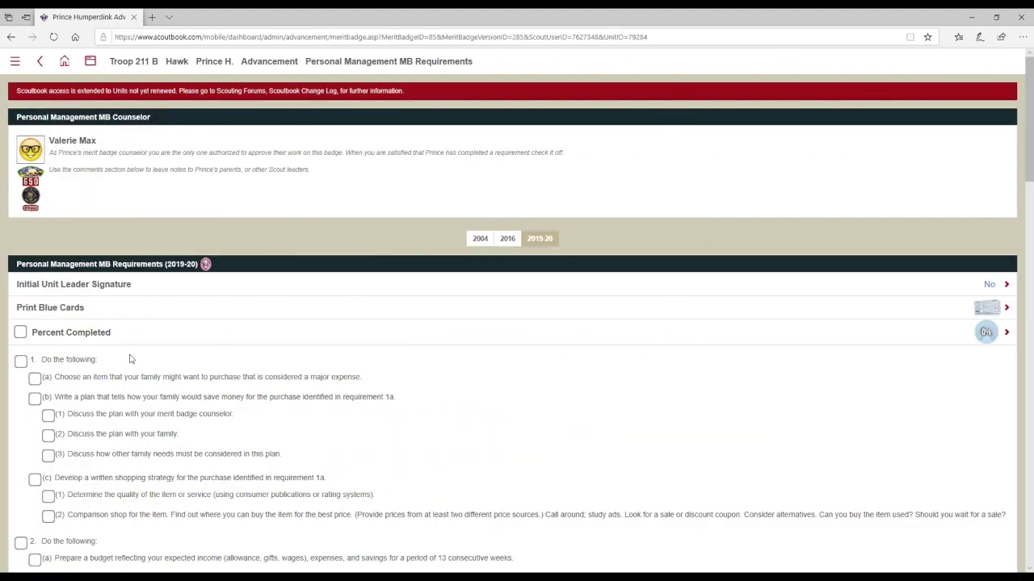
scroll(129, 360, down, 15)
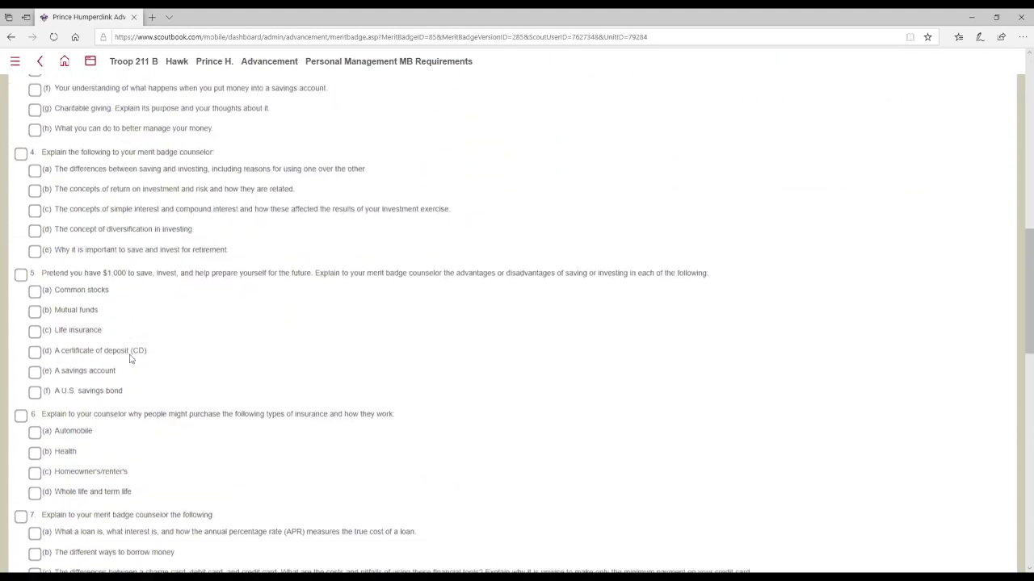
scroll(129, 359, down, 10)
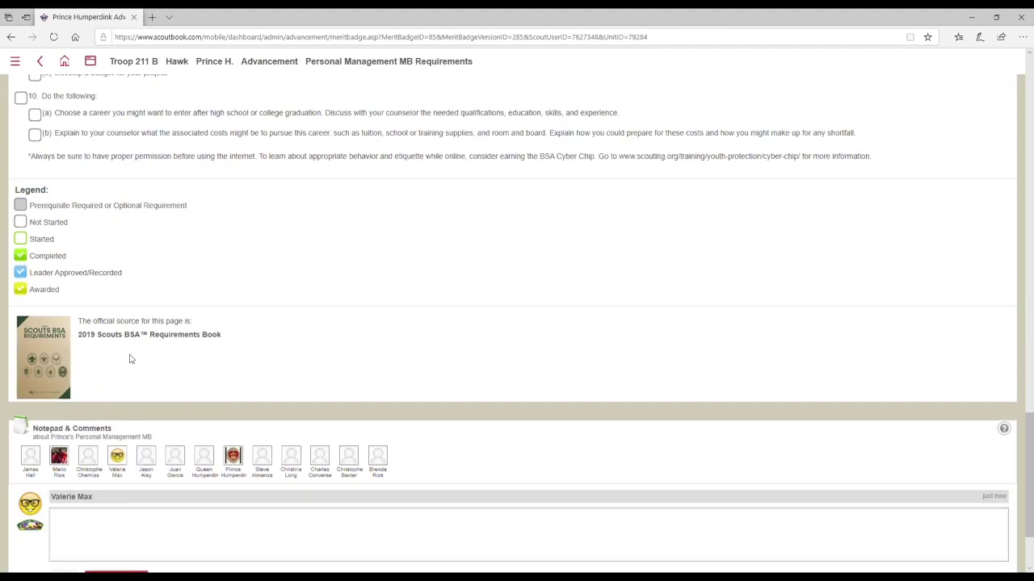
scroll(129, 359, down, 2)
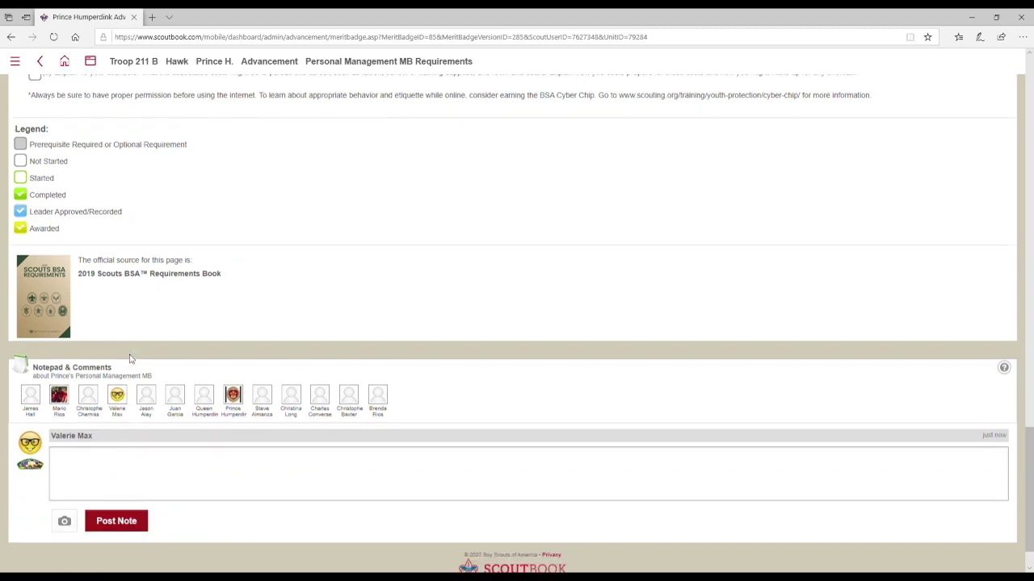
scroll(129, 360, down, 1)
scroll(129, 359, down, 1)
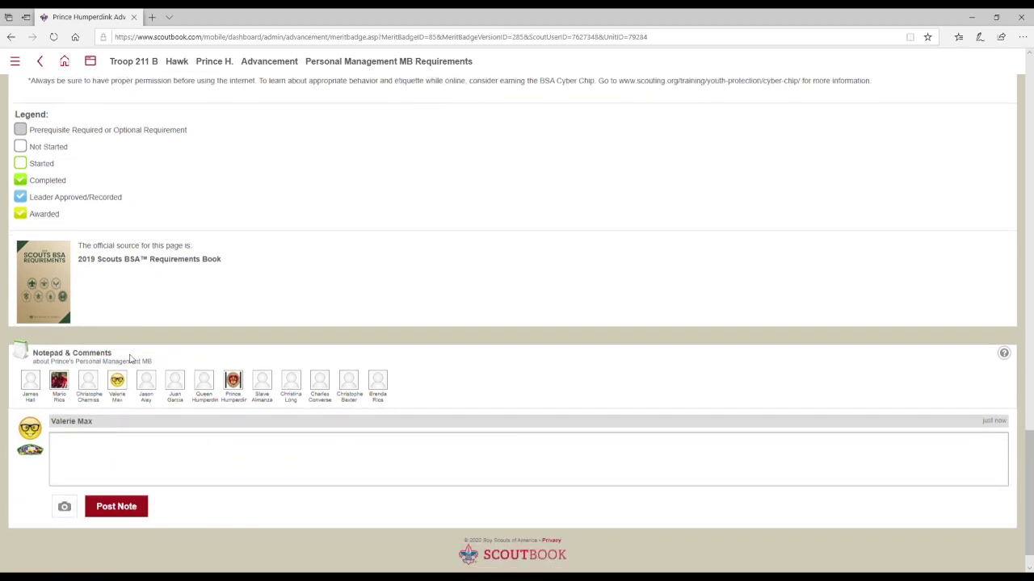
scroll(129, 359, down, 1)
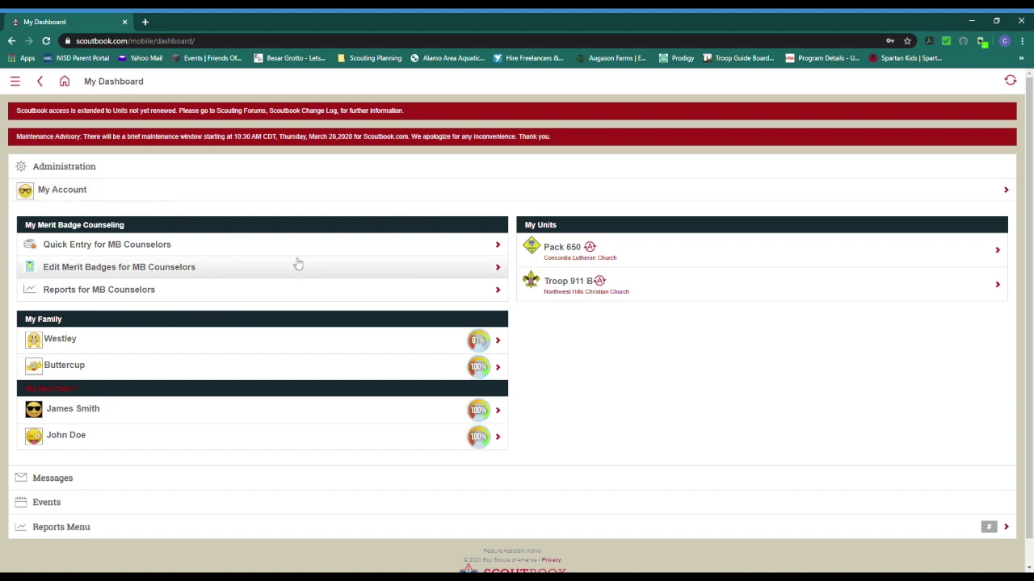
click(165, 244)
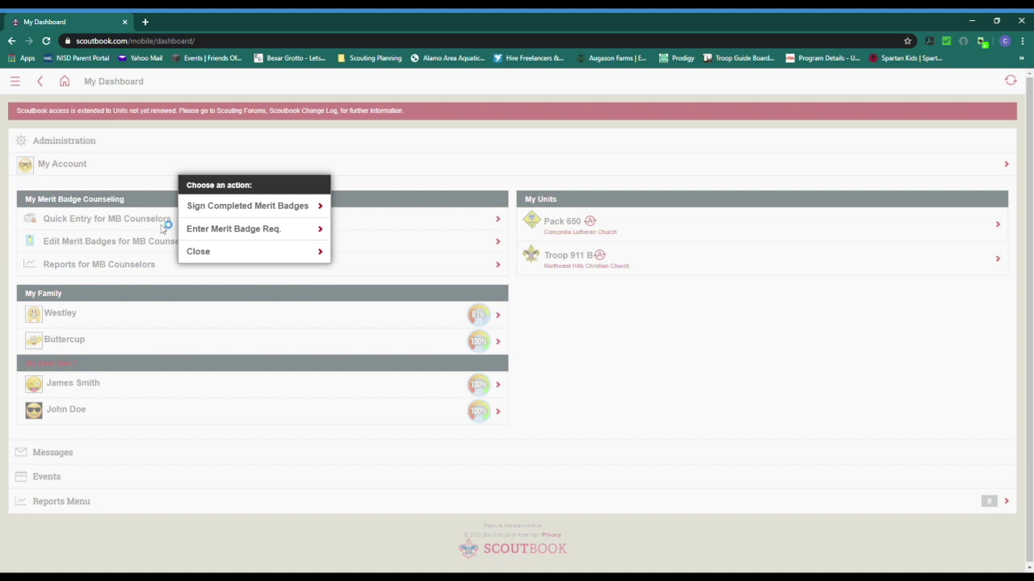
click(216, 207)
click(364, 248)
click(534, 189)
click(534, 211)
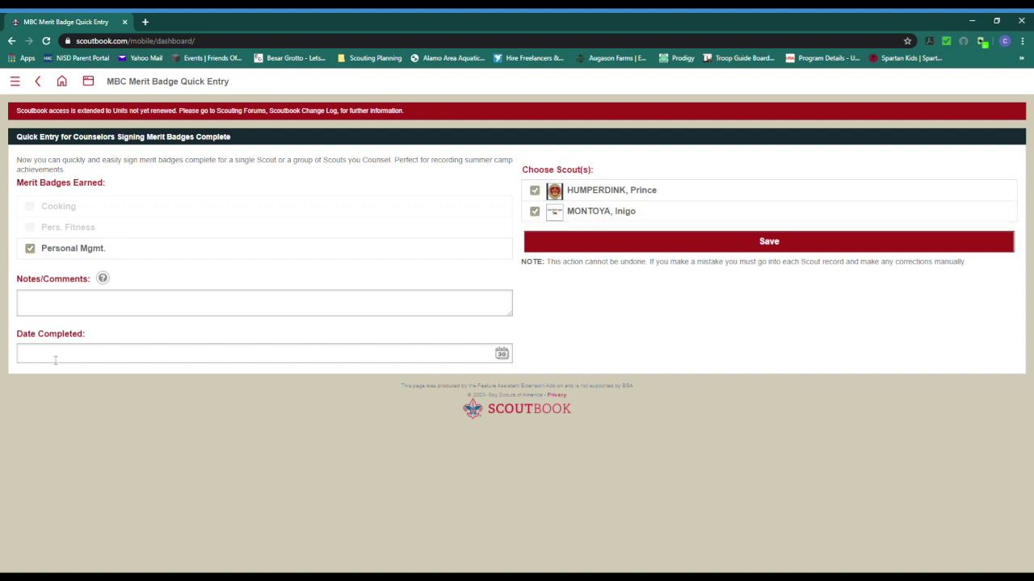
click(502, 354)
click(1016, 374)
click(769, 240)
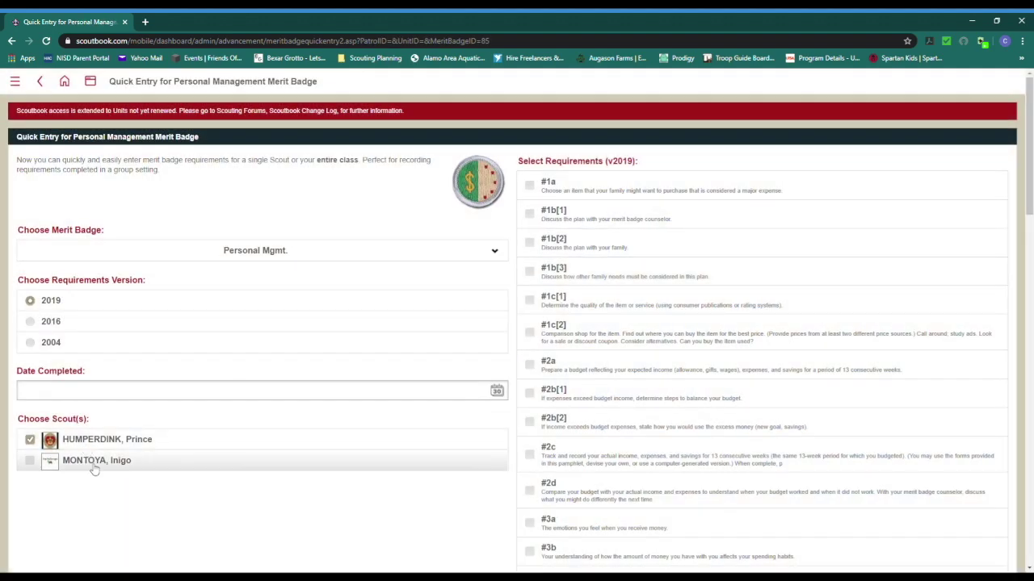
click(484, 390)
click(525, 185)
scroll(759, 363, down, 10)
click(762, 468)
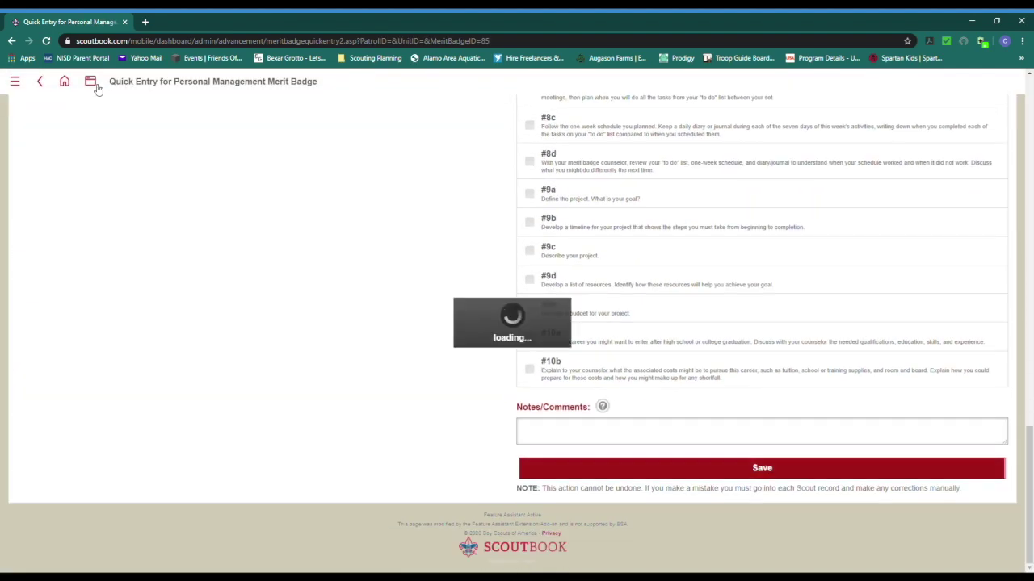
click(131, 272)
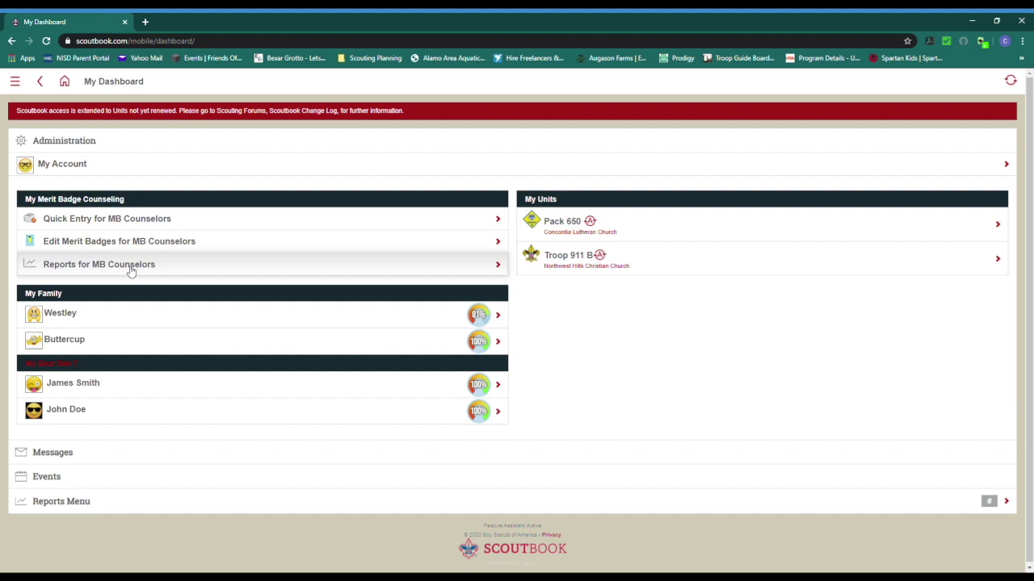
click(131, 272)
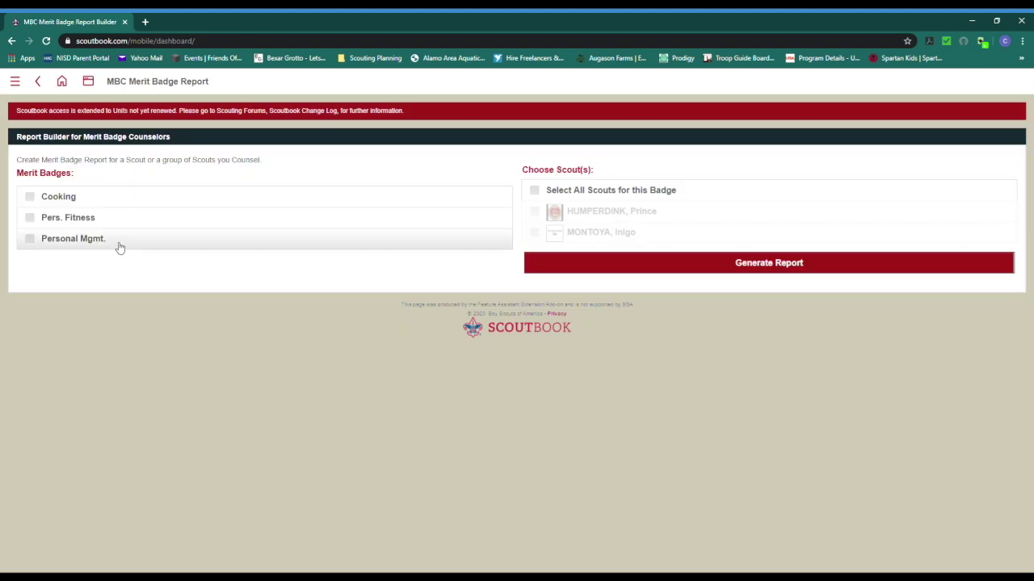
click(119, 244)
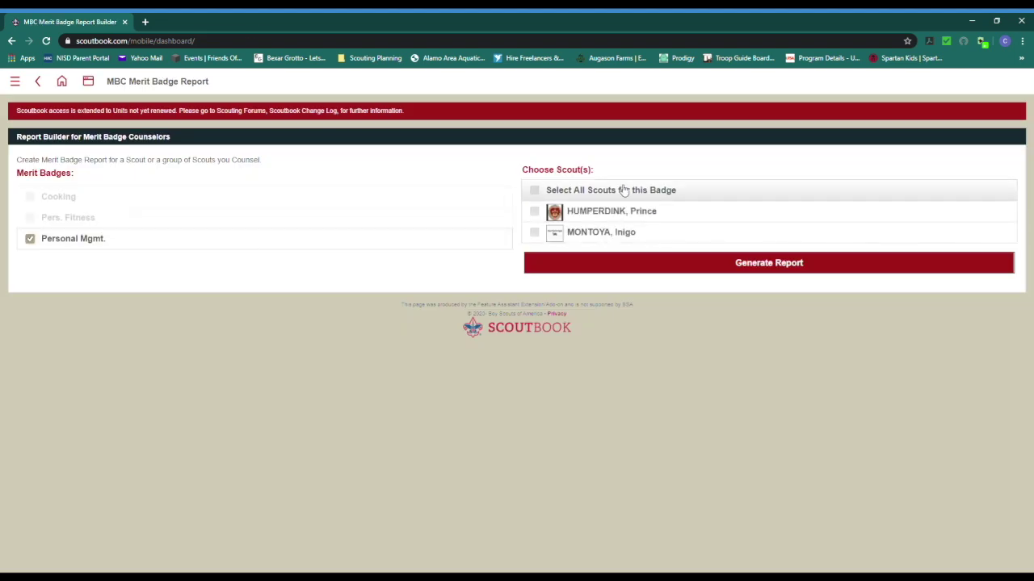
click(535, 189)
click(632, 270)
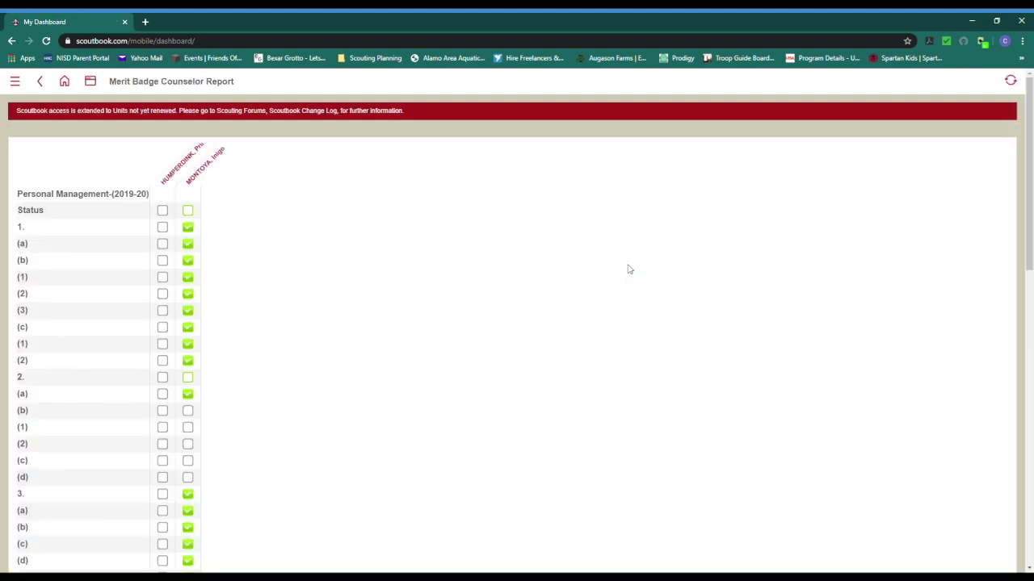
click(92, 83)
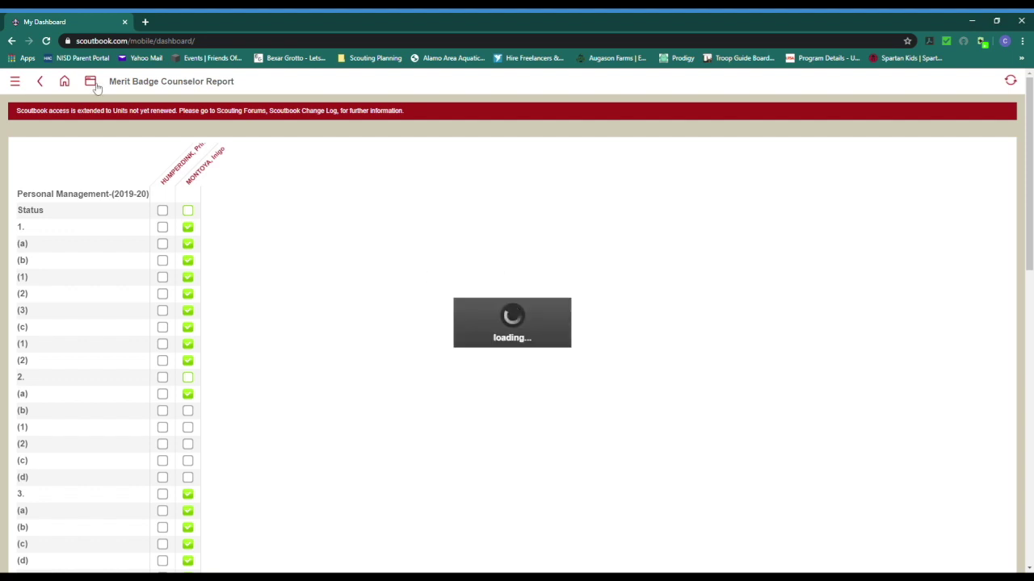